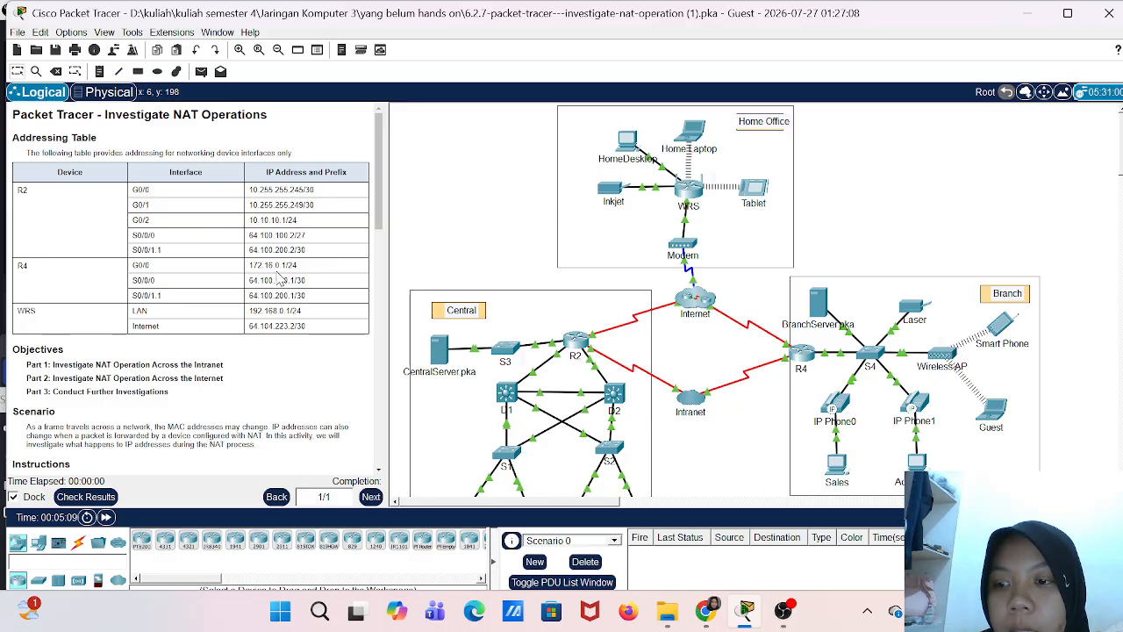
# - Read the addressing table, objectives, scenario and Part 1 instructions of the NAT investigation activity
pyautogui.scroll(-1, 279, 277)
pyautogui.scroll(1, 279, 279)
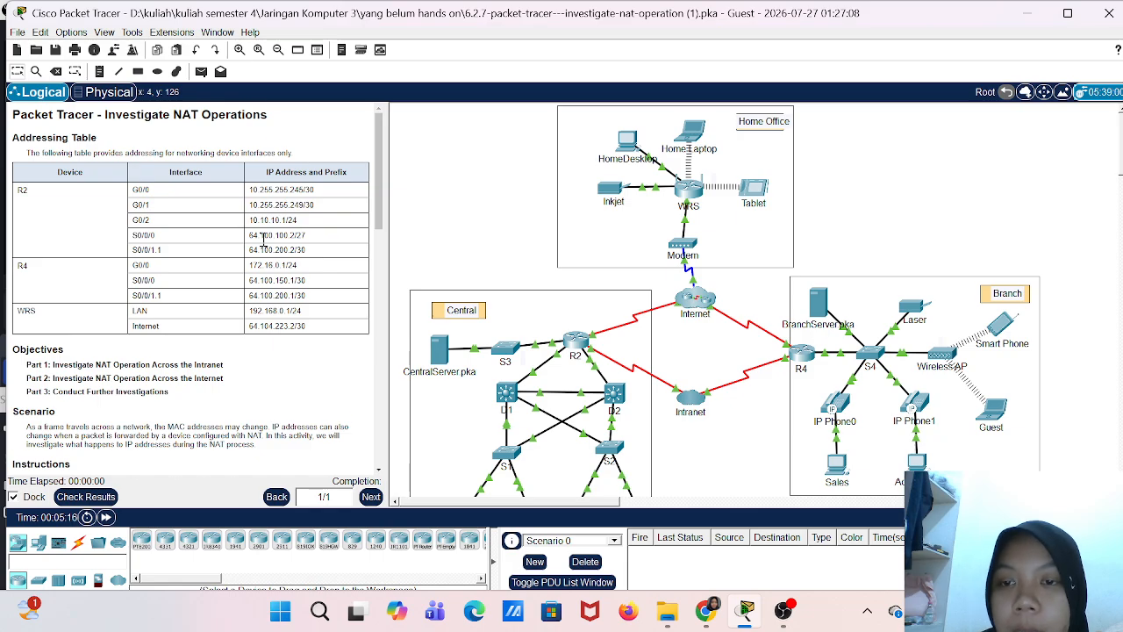
pyautogui.scroll(-3, 264, 239)
pyautogui.scroll(1, 263, 239)
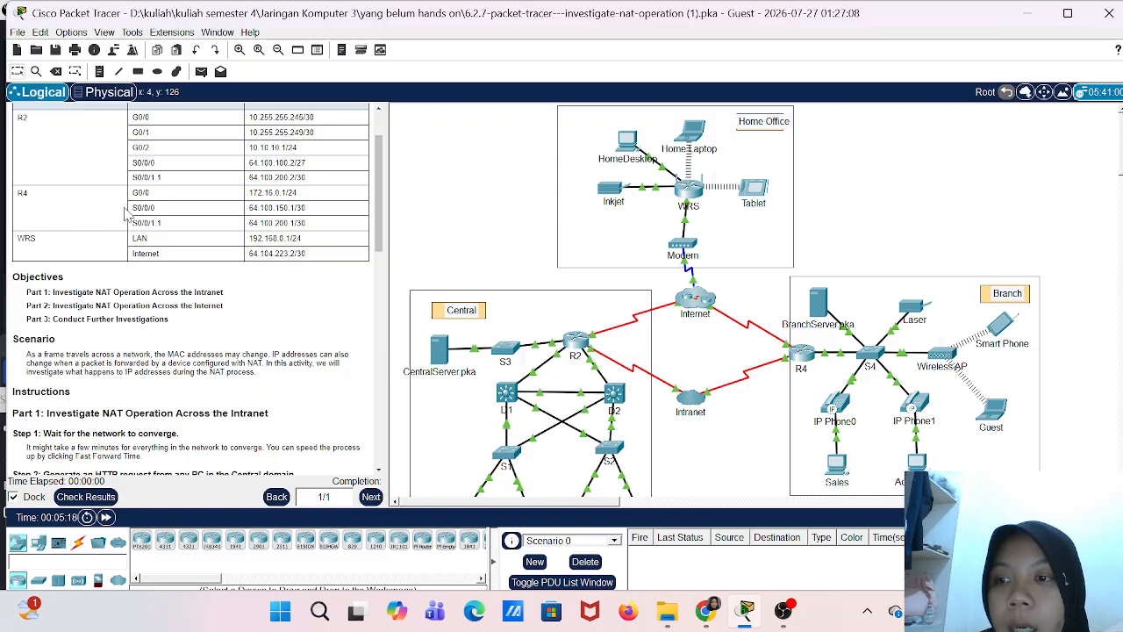
pyautogui.scroll(-1, 126, 214)
pyautogui.scroll(2, 125, 214)
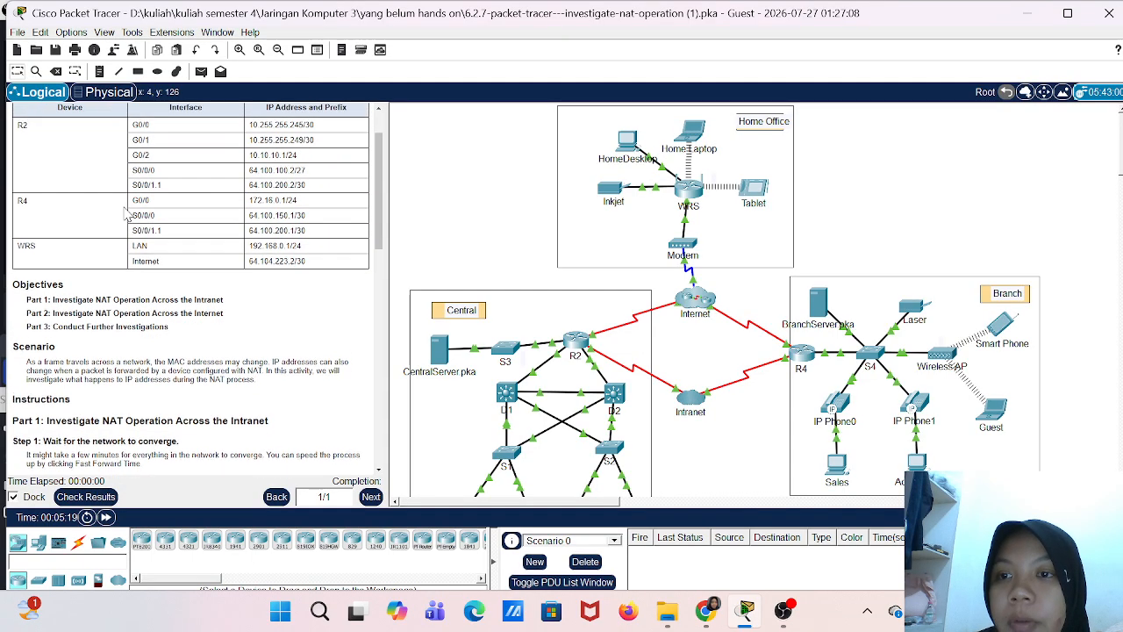
pyautogui.scroll(1, 209, 223)
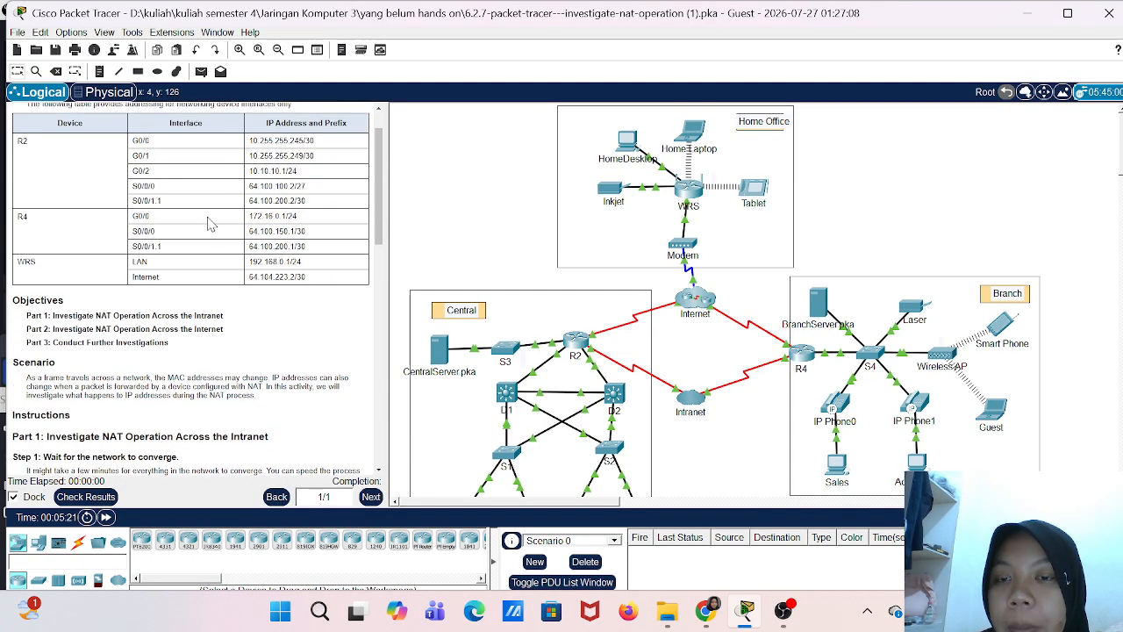
pyautogui.scroll(-3, 209, 224)
pyautogui.scroll(-10, 209, 224)
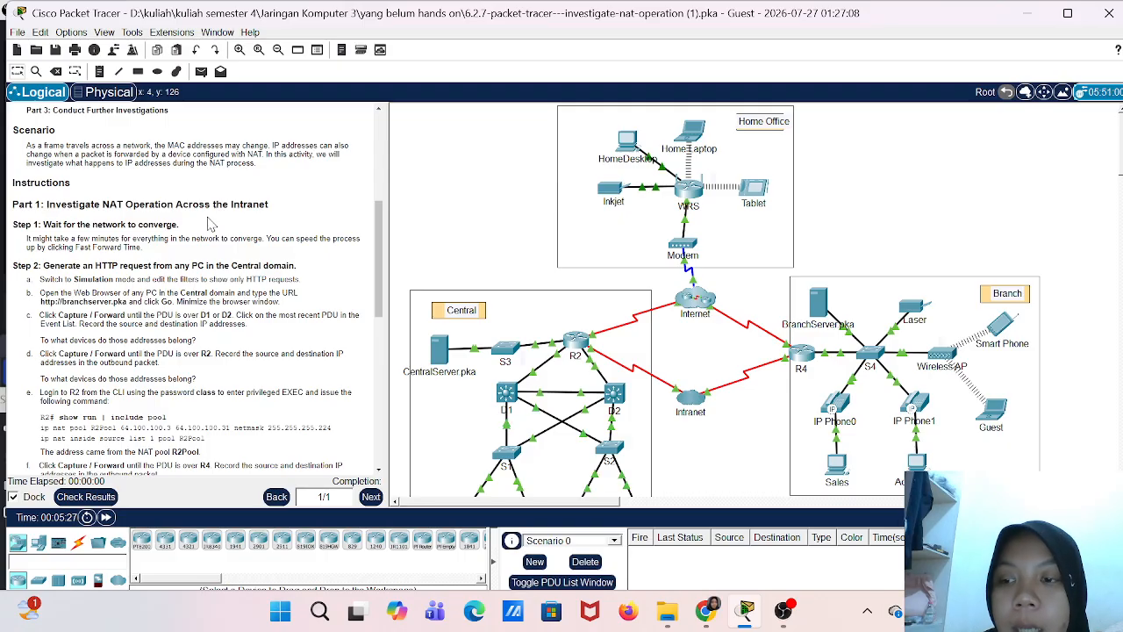
pyautogui.scroll(-3, 209, 223)
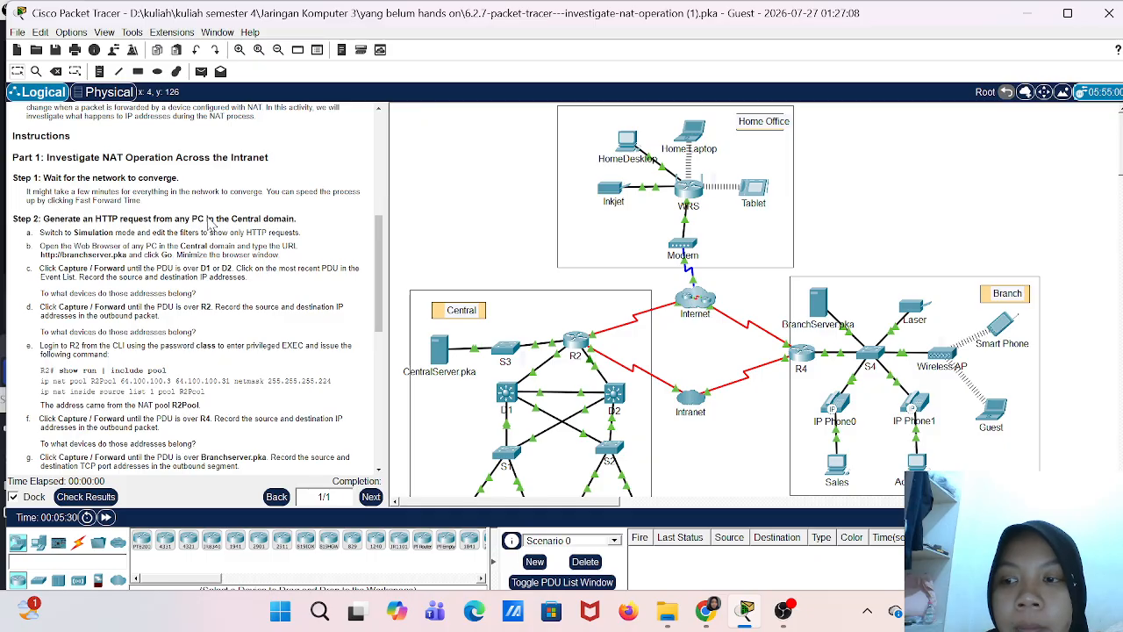
pyautogui.scroll(-3, 208, 224)
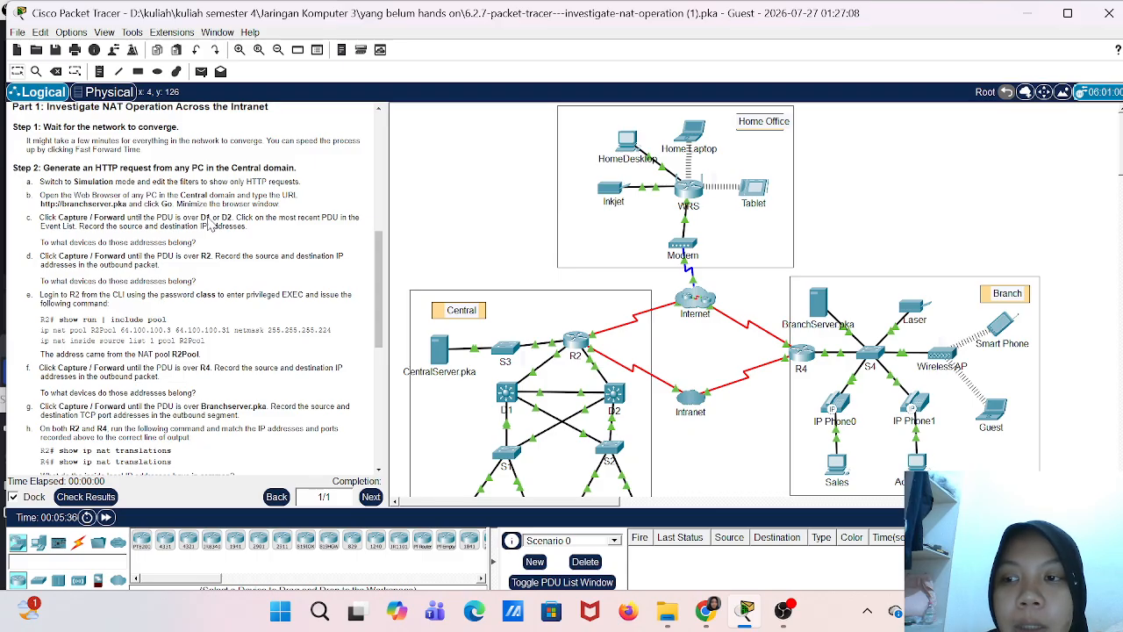
pyautogui.scroll(-4, 275, 332)
pyautogui.scroll(4, 275, 332)
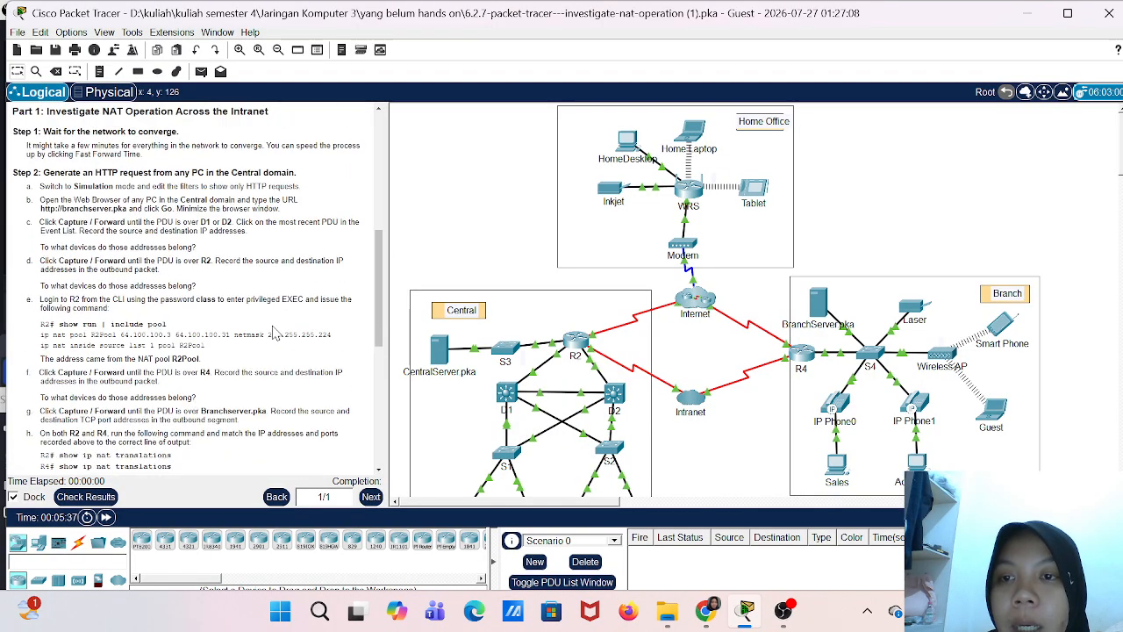
pyautogui.scroll(6, 275, 332)
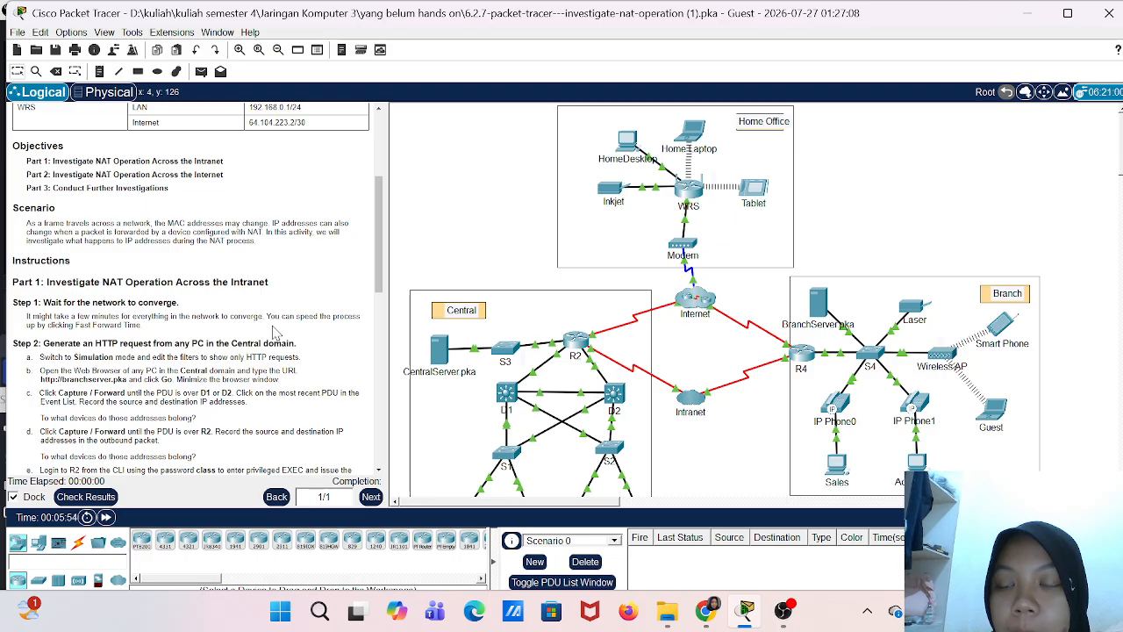
pyautogui.scroll(-2, 293, 343)
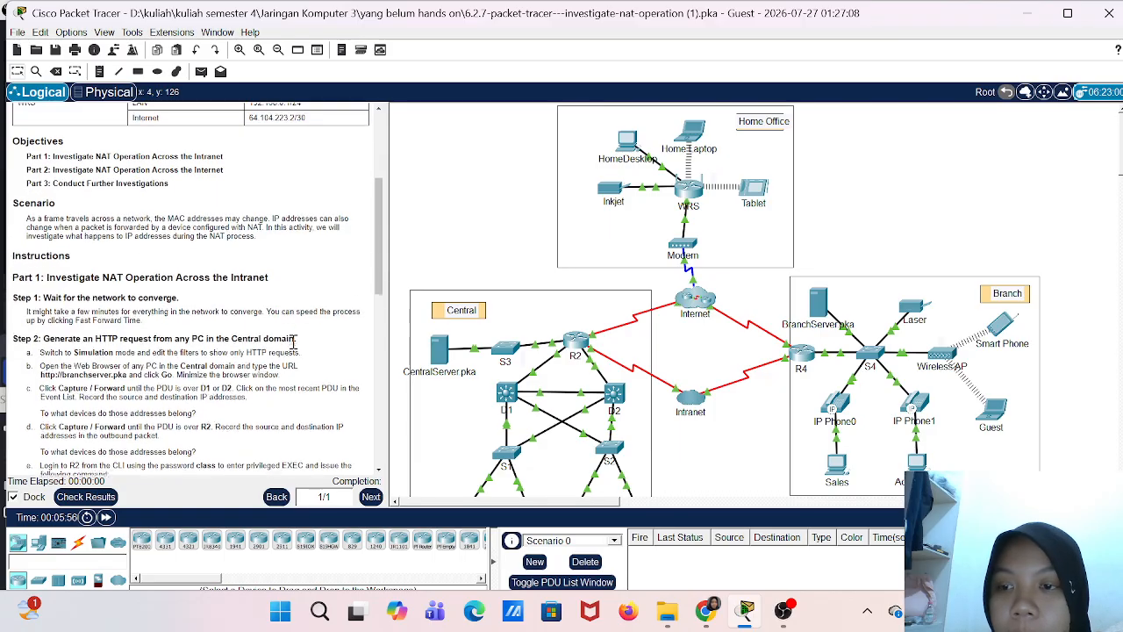
pyautogui.scroll(-2, 293, 342)
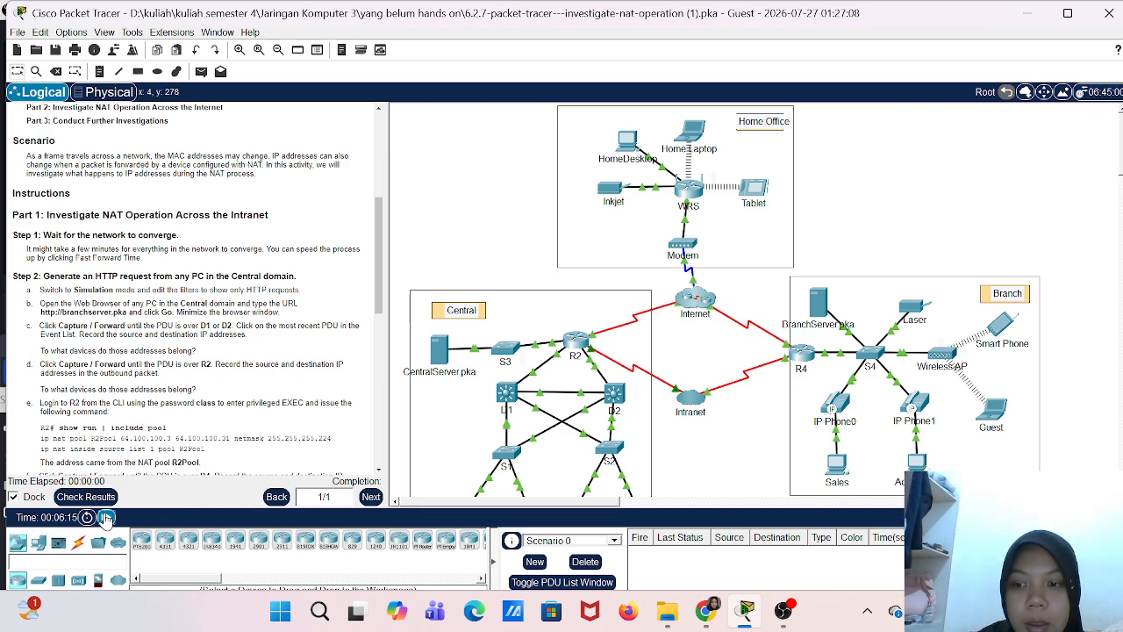
# - Fast-forward time so the network converges, and switch to Simulation mode
pyautogui.click(106, 518)
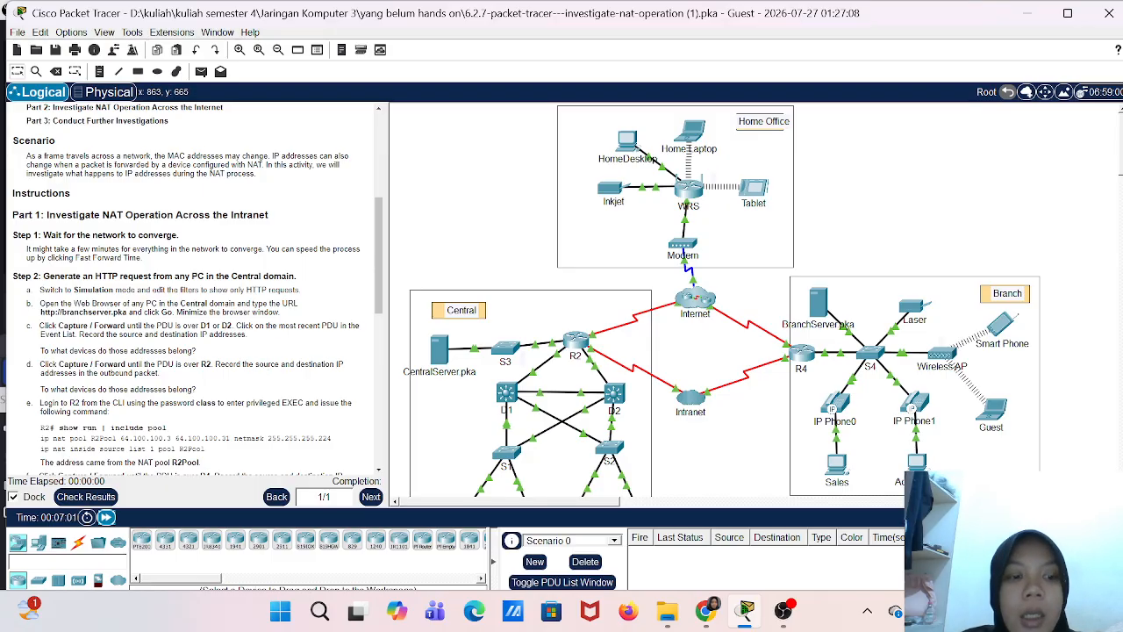
pyautogui.click(106, 517)
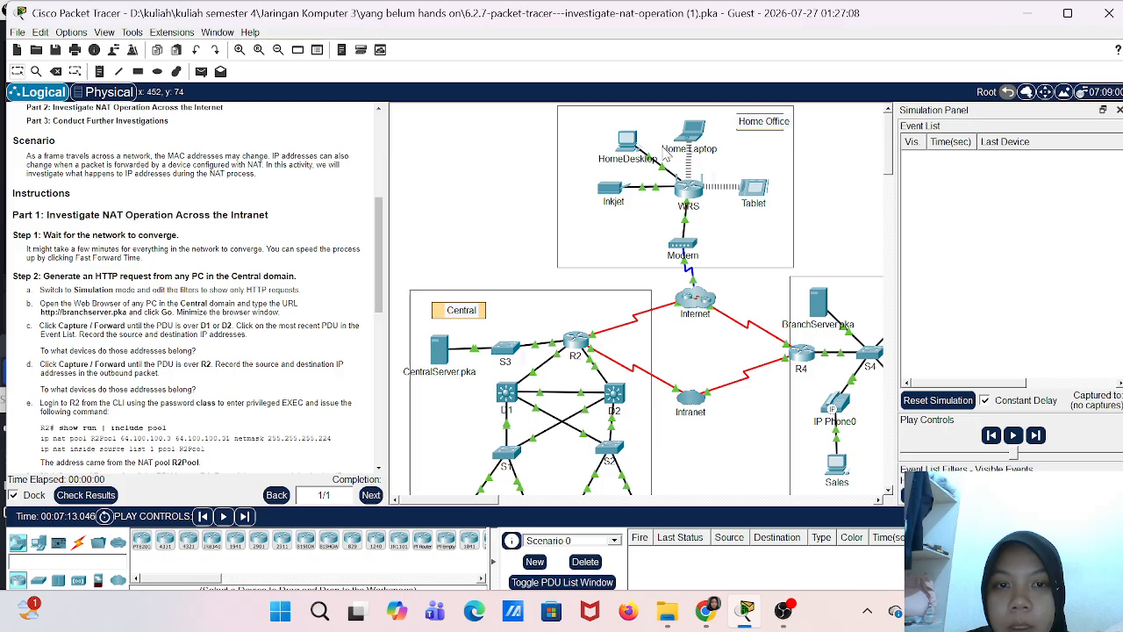
# - Open the Web Browser on PC1 in the Central domain
pyautogui.scroll(-5, 492, 307)
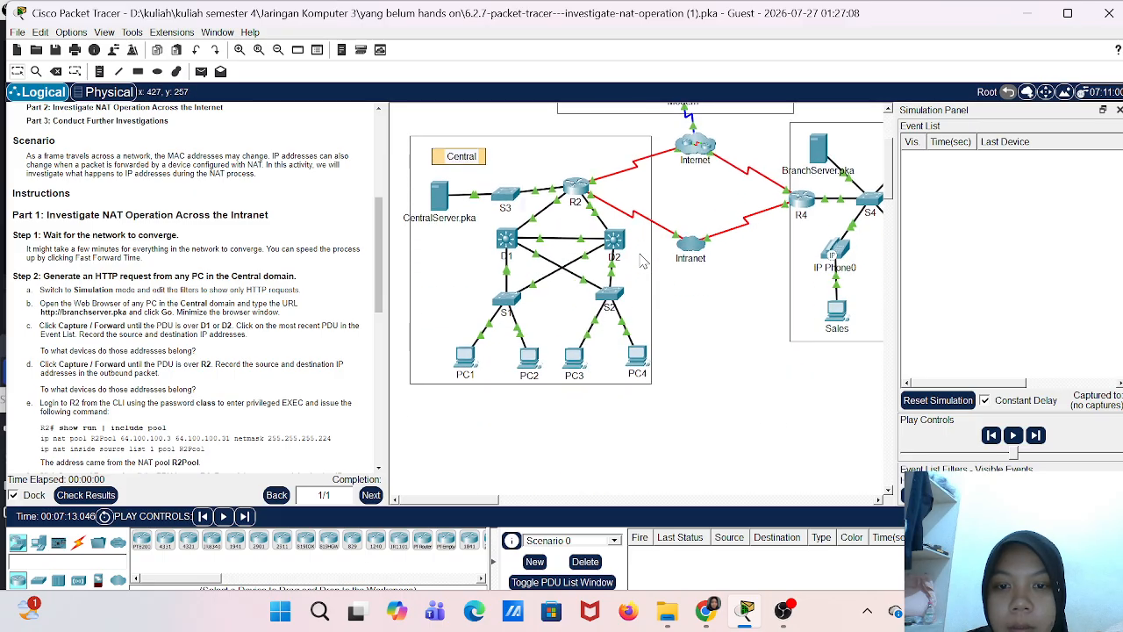
pyautogui.click(468, 361)
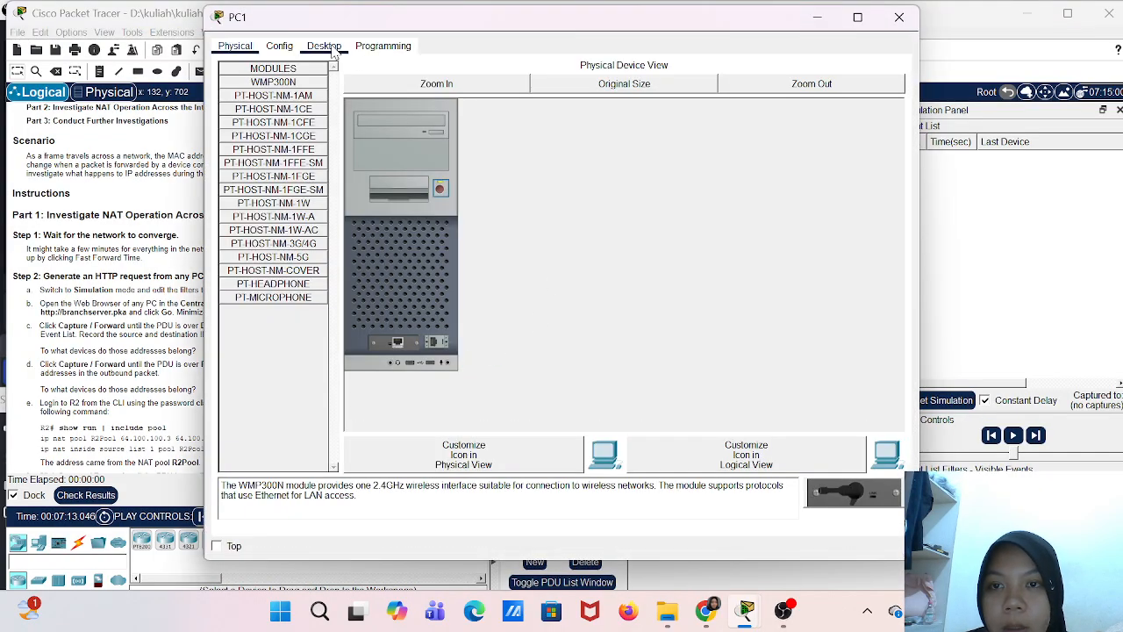
pyautogui.click(331, 49)
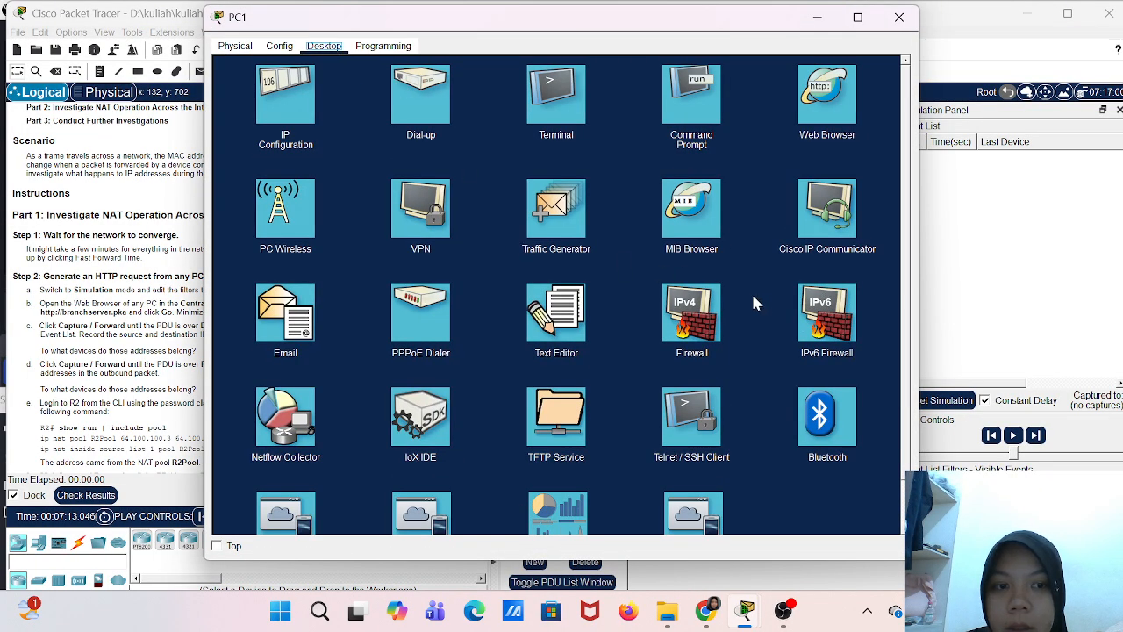
pyautogui.click(834, 95)
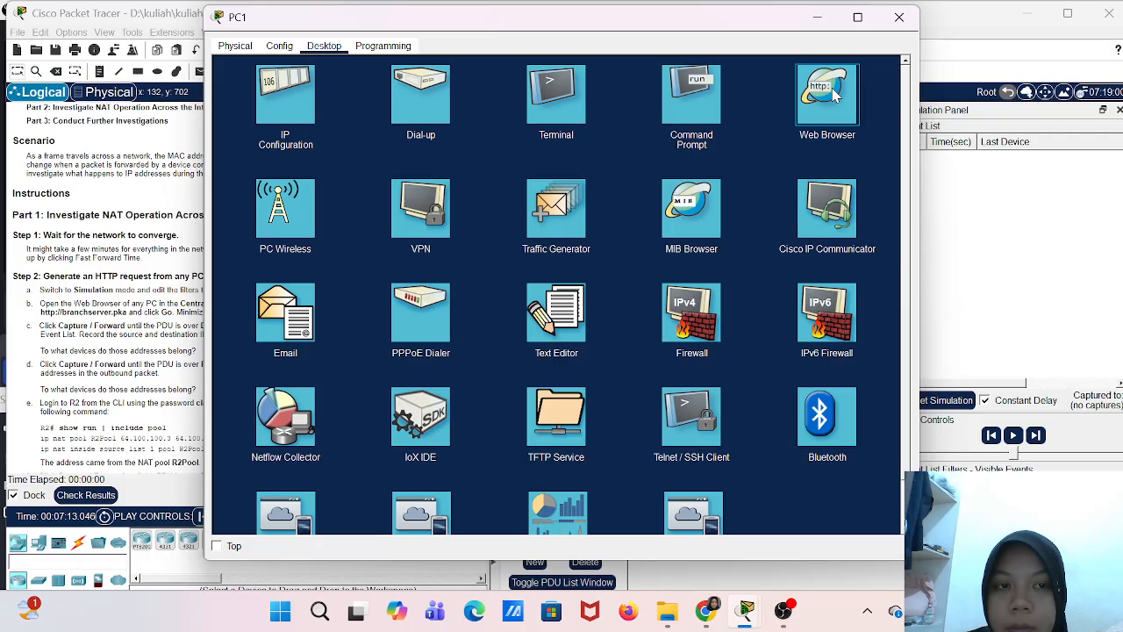
pyautogui.click(834, 94)
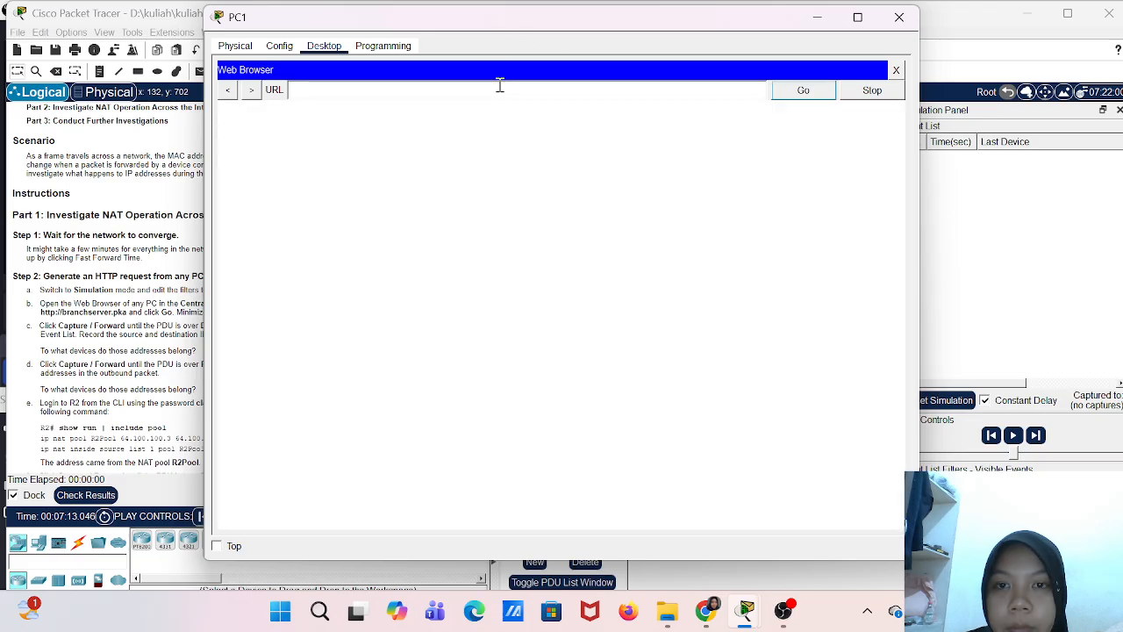
pyautogui.click(500, 94)
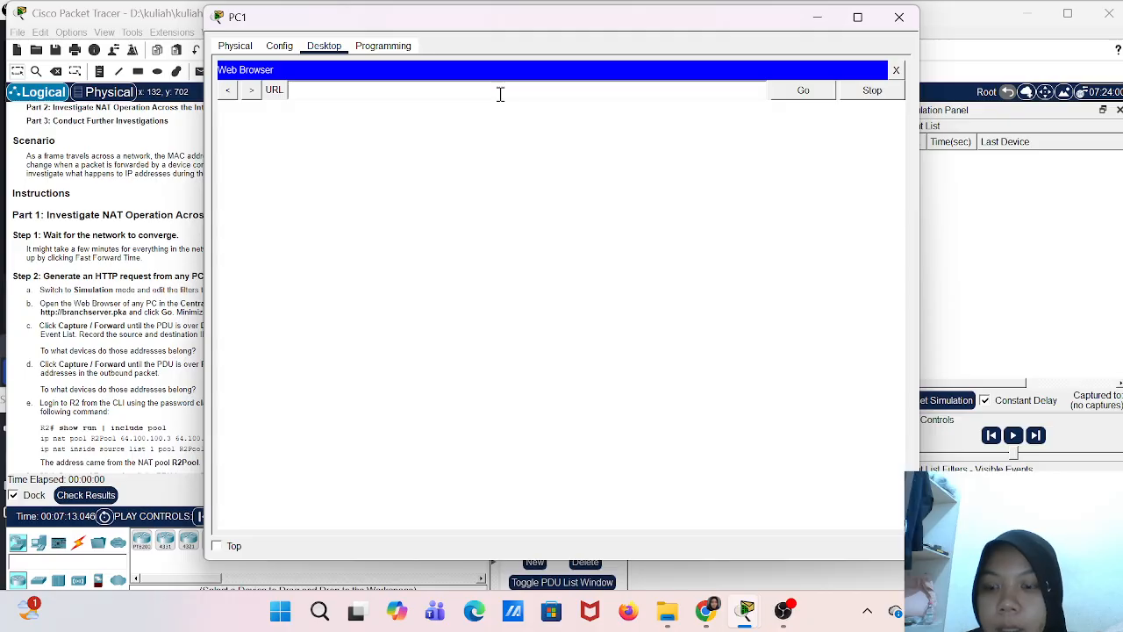
pyautogui.write('http')
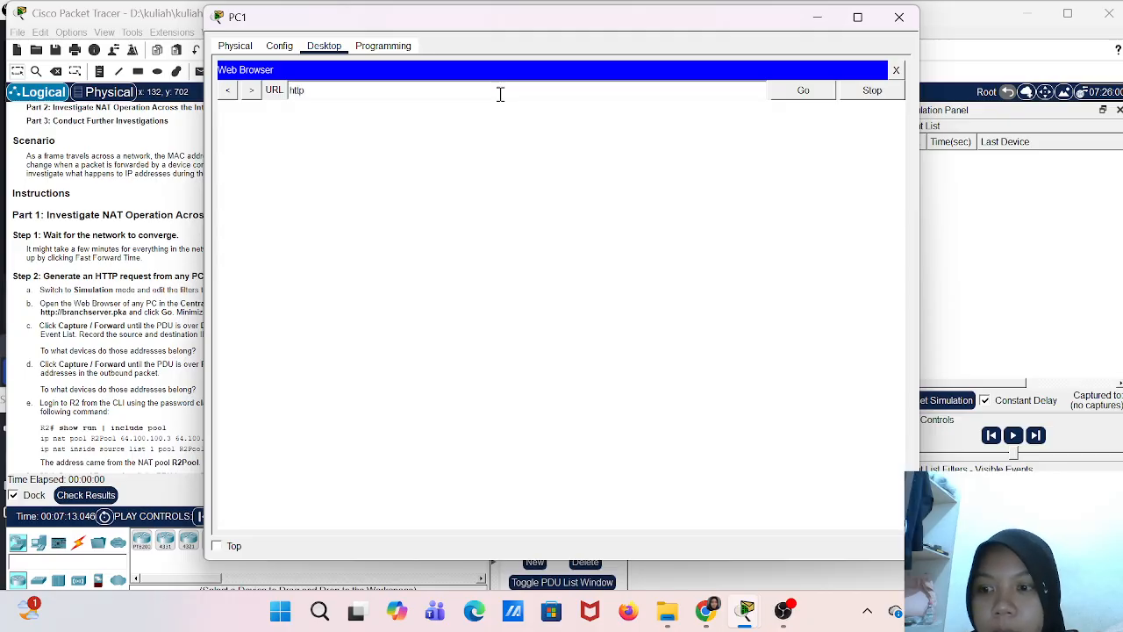
pyautogui.write(':?')
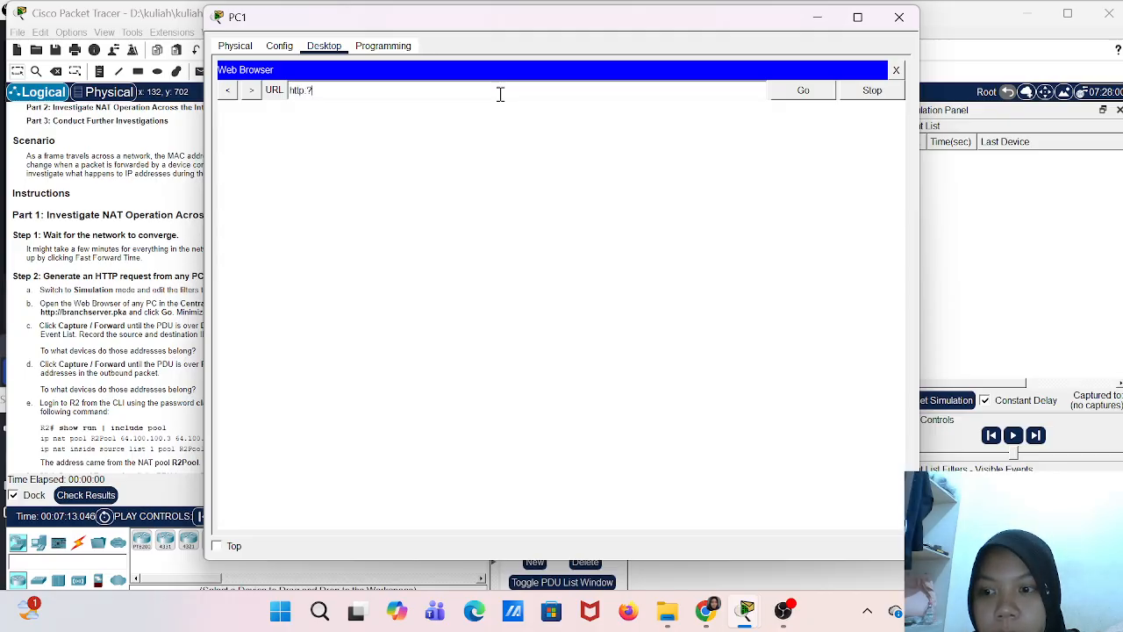
pyautogui.write('?branch')
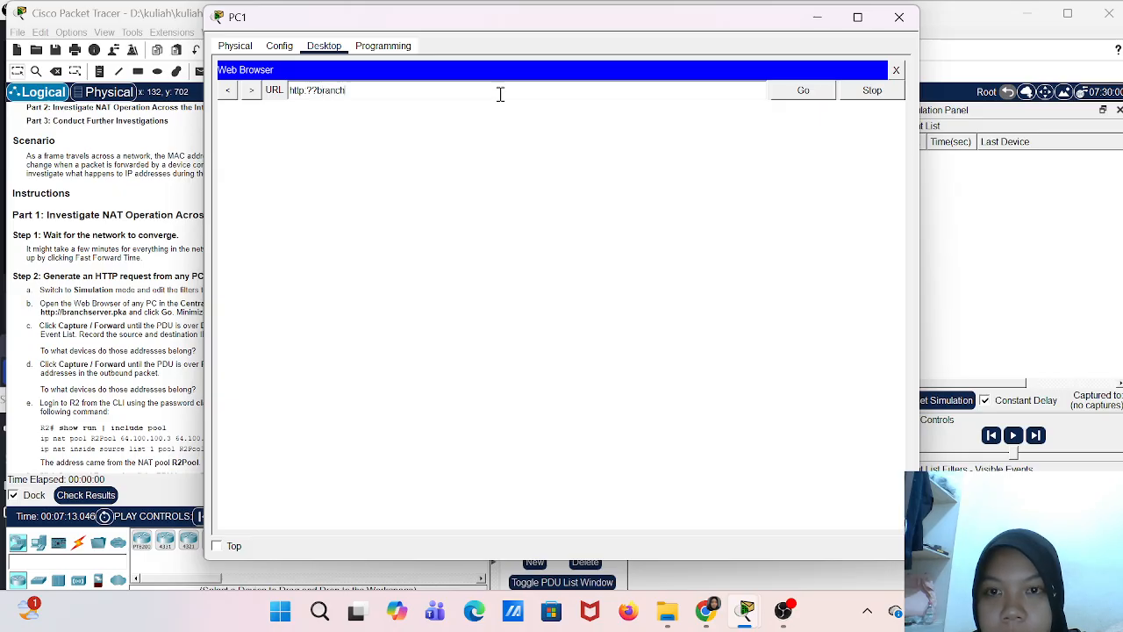
pyautogui.press('BackSpace')
pyautogui.press('BackSpace')
pyautogui.press('BackSpace')
pyautogui.press('BackSpace')
pyautogui.press('BackSpace')
pyautogui.press('BackSpace')
pyautogui.press('BackSpace')
pyautogui.press('BackSpace')
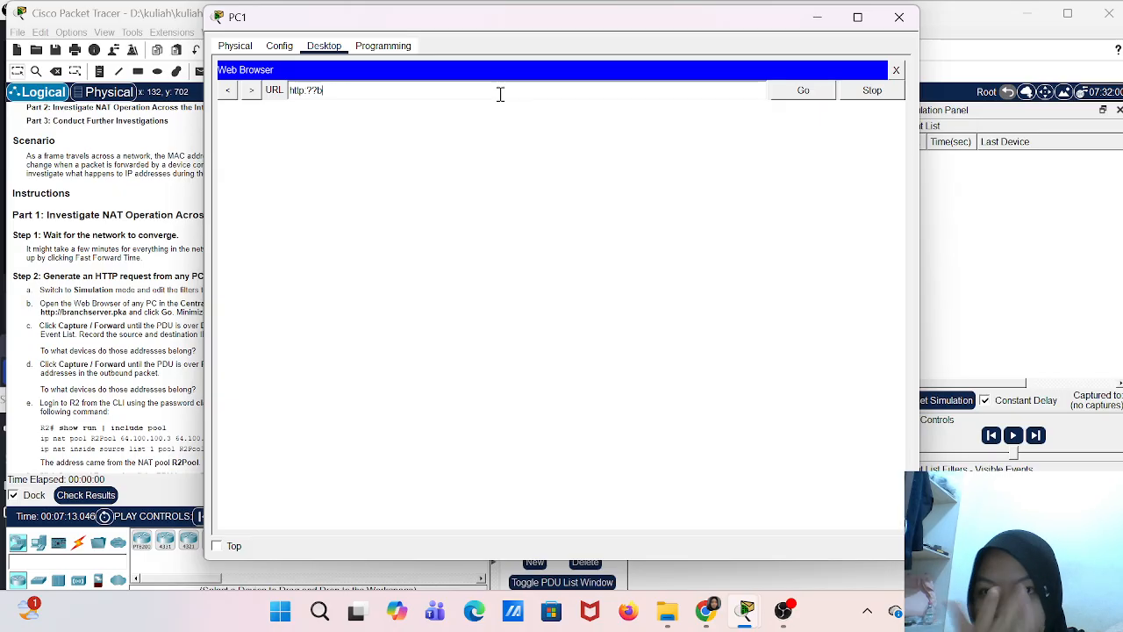
pyautogui.write('//')
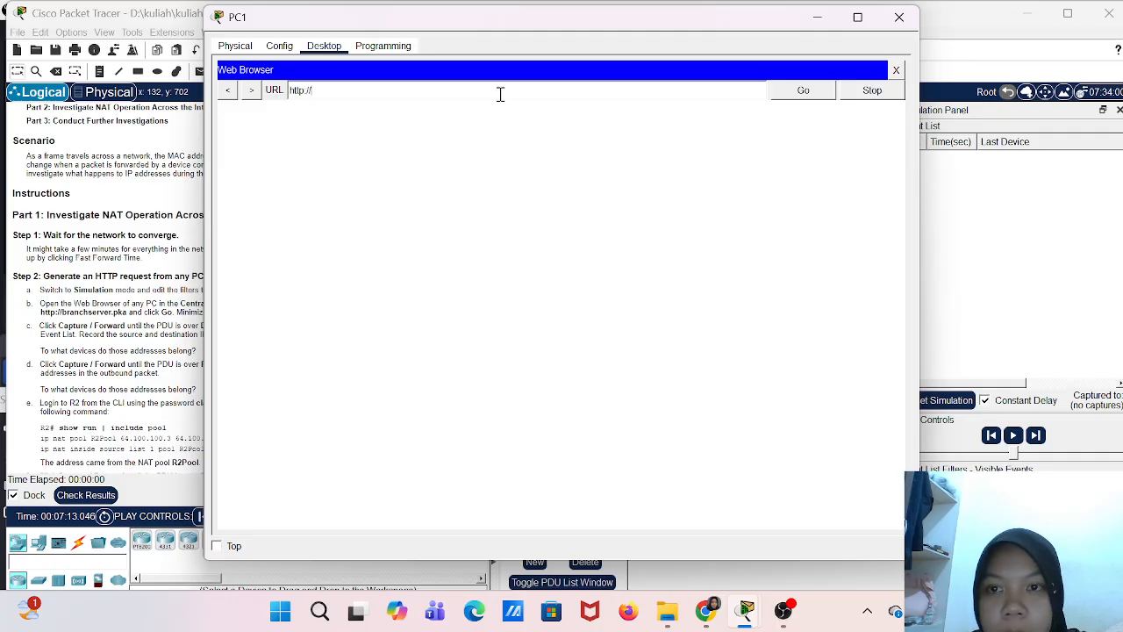
pyautogui.write('brachs')
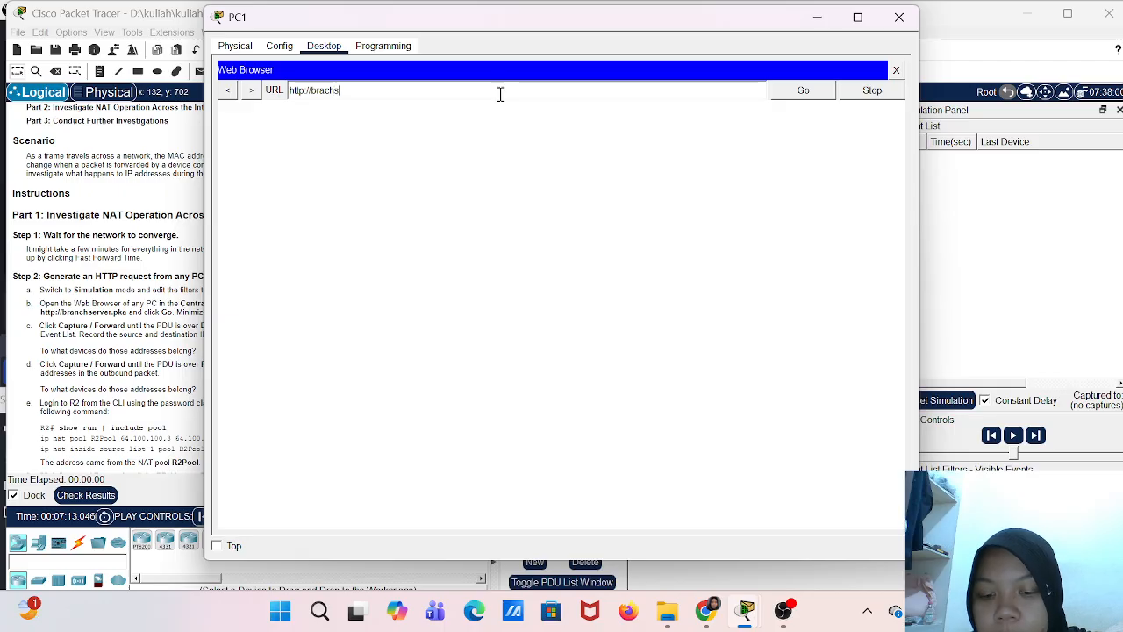
pyautogui.write('erver')
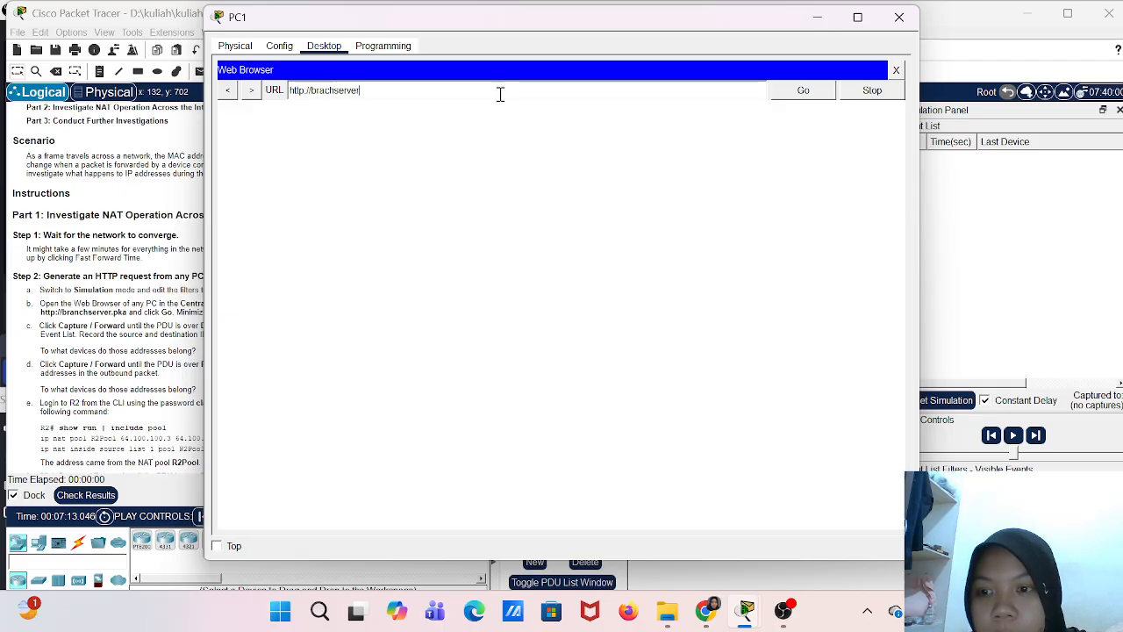
pyautogui.write('.pka')
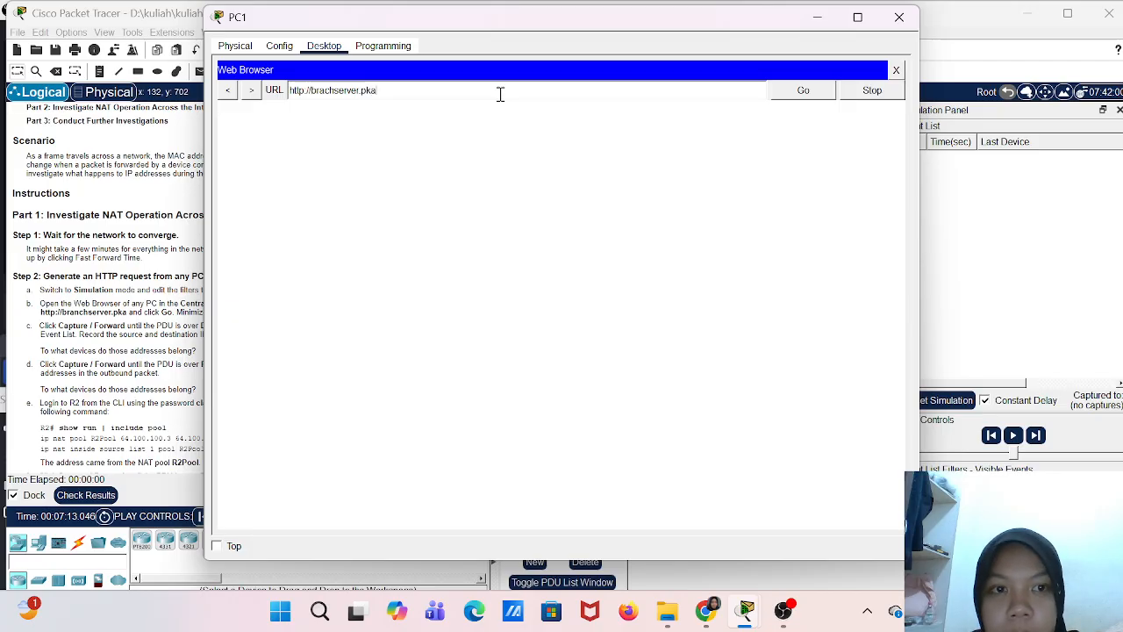
pyautogui.click(798, 92)
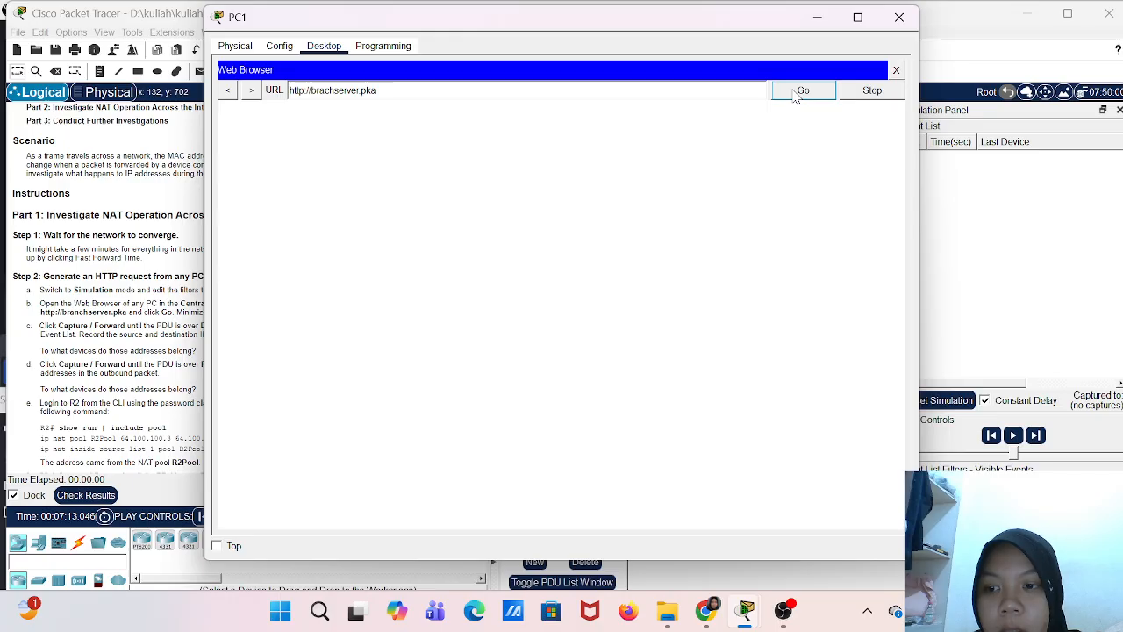
pyautogui.click(795, 97)
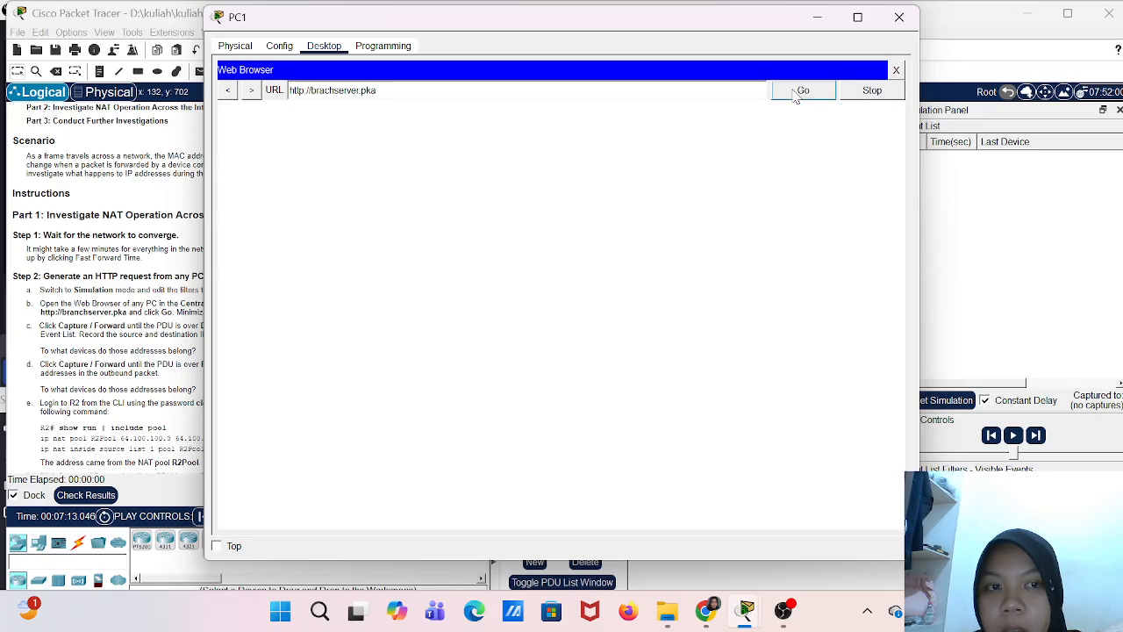
# - Minimize PC1's browser window and advance the simulation with Capture / Forward
pyautogui.click(817, 17)
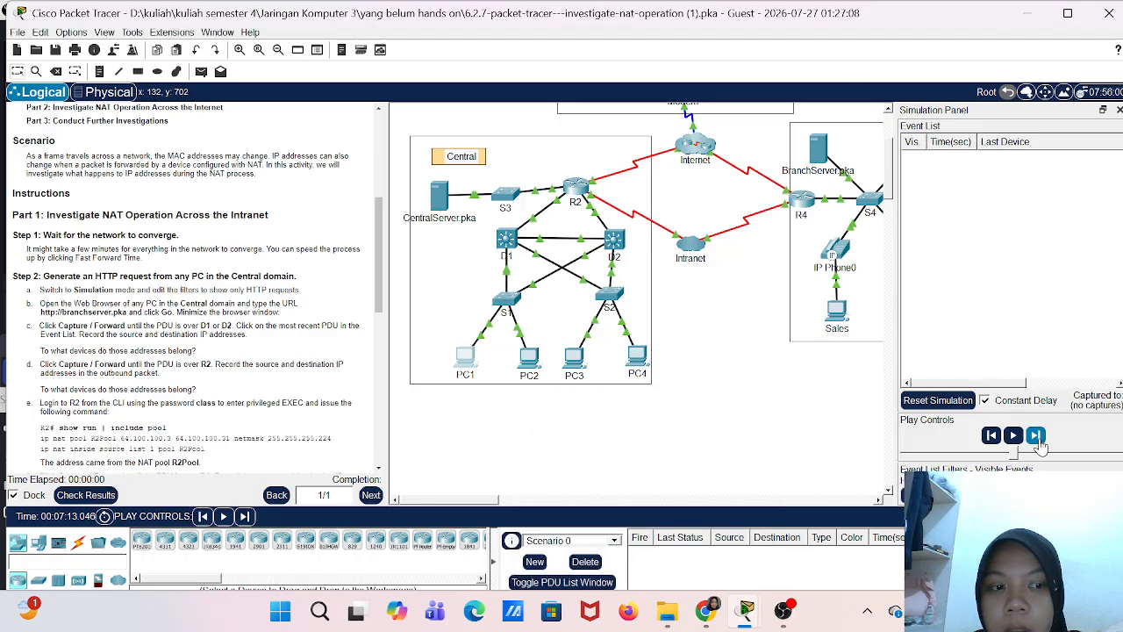
pyautogui.click(1039, 441)
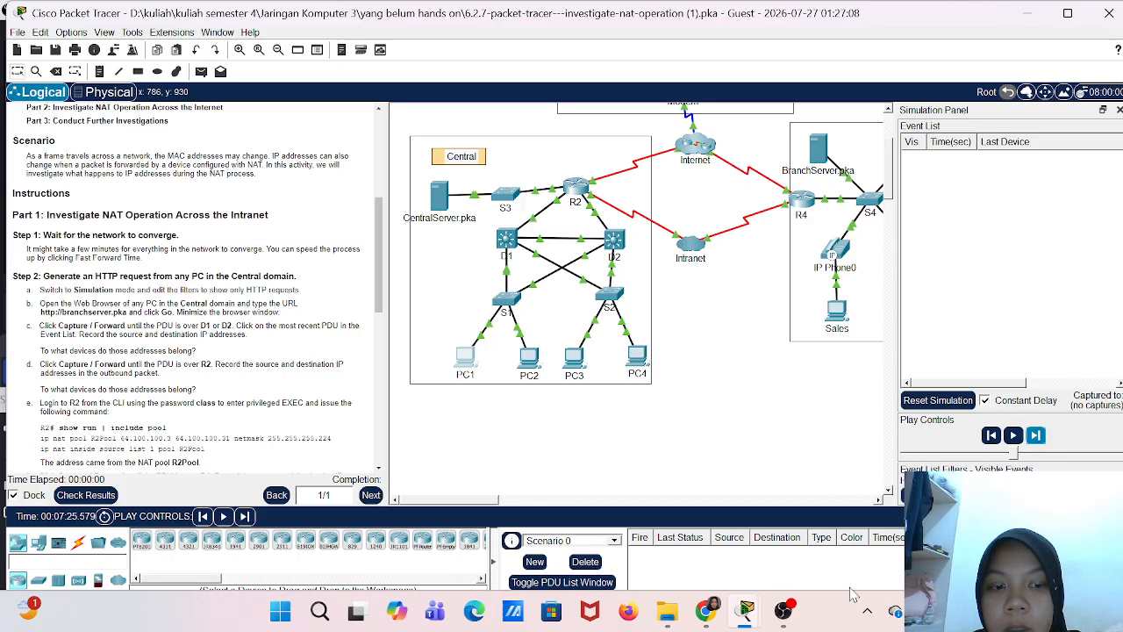
pyautogui.moveTo(745, 606)
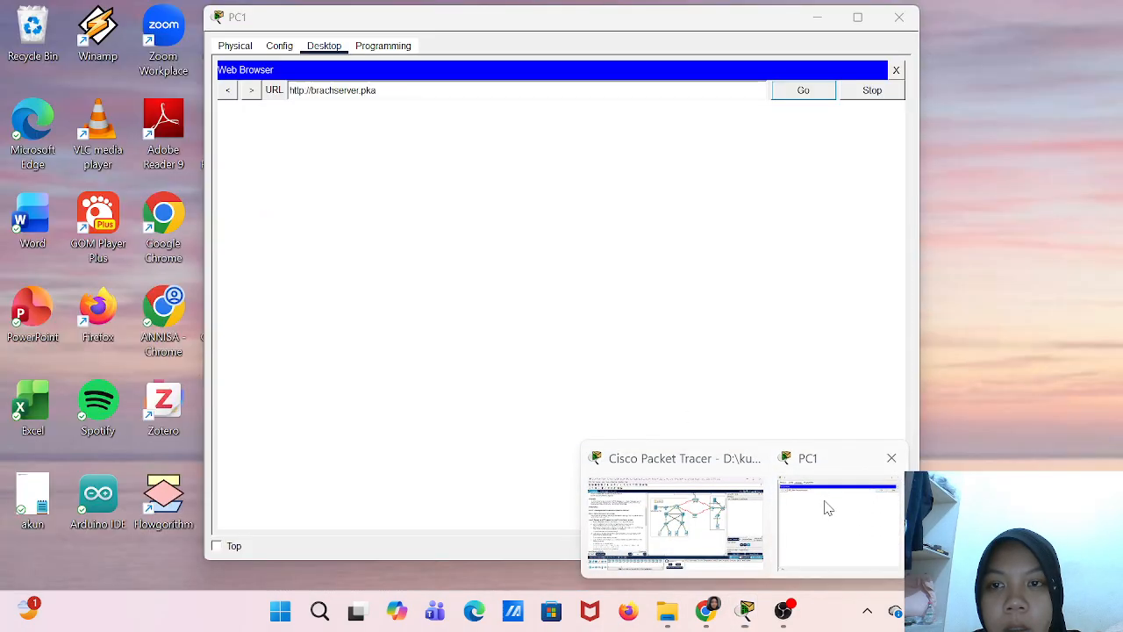
pyautogui.click(825, 506)
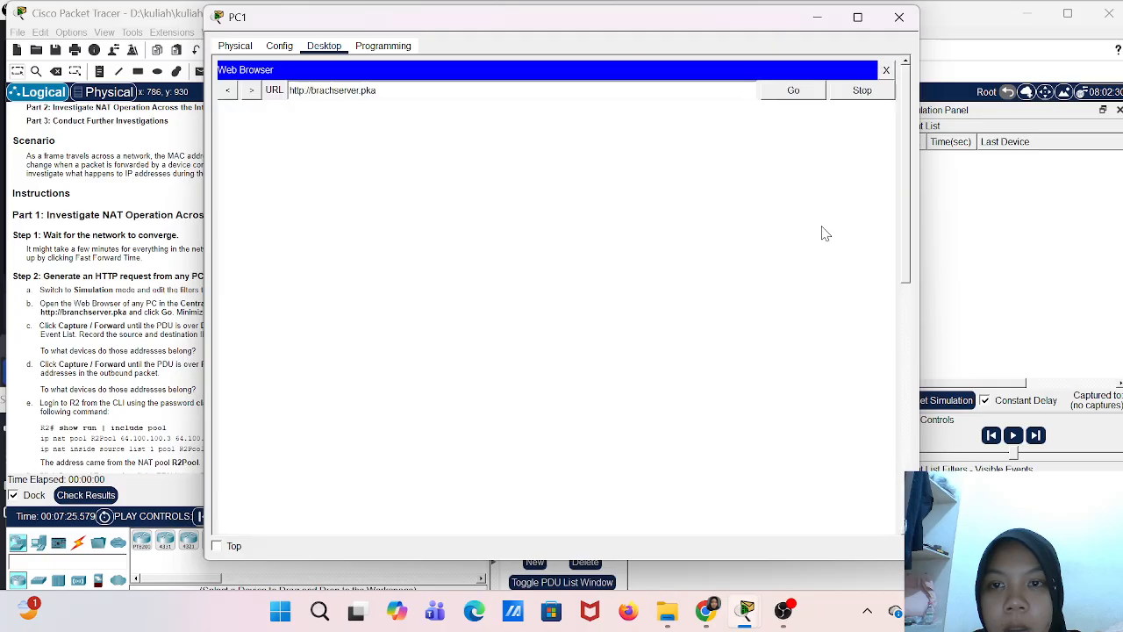
pyautogui.click(804, 100)
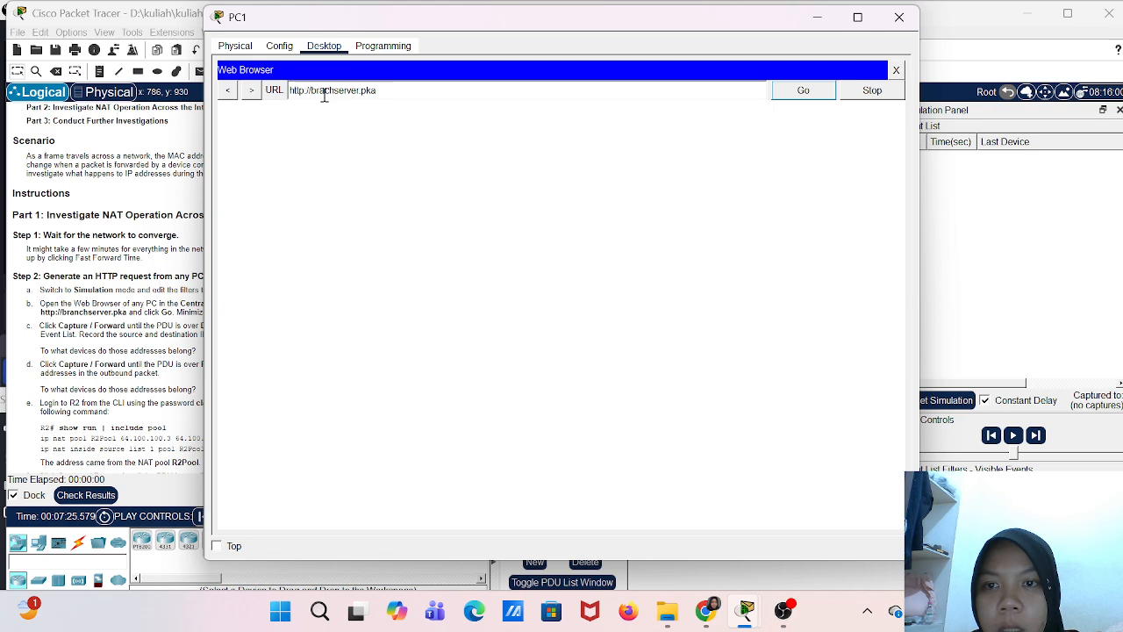
pyautogui.write('n')
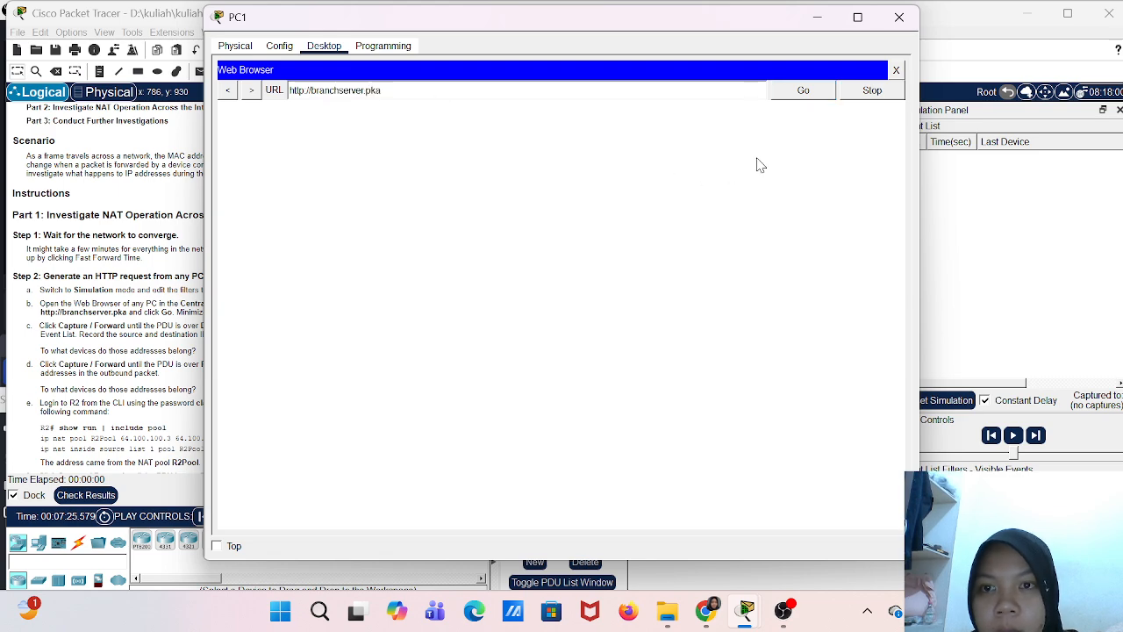
pyautogui.click(800, 91)
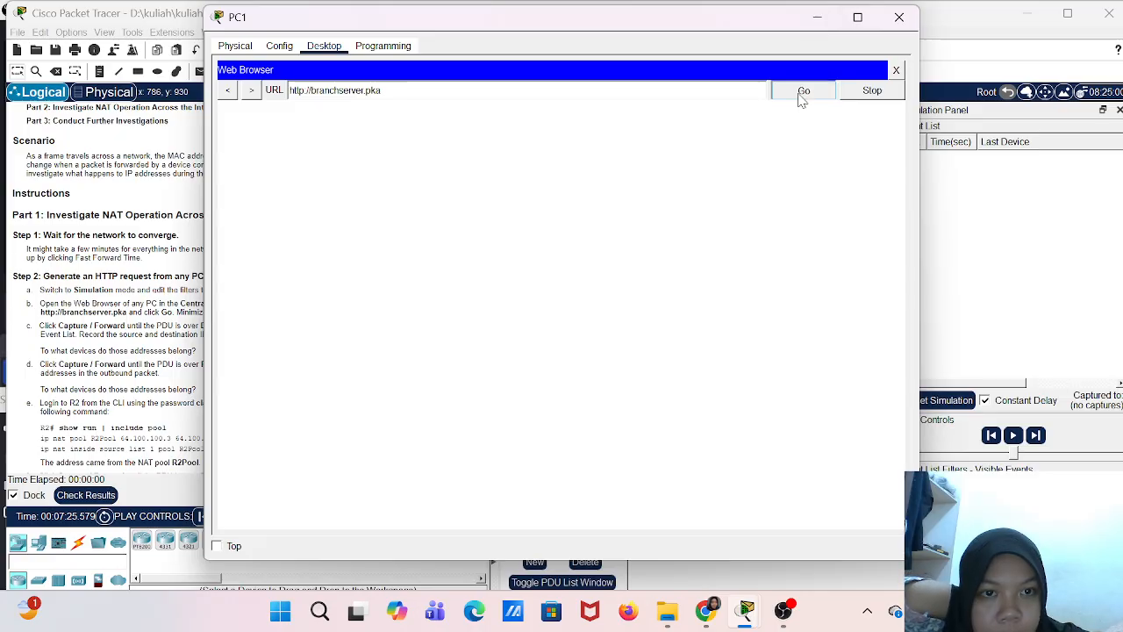
pyautogui.click(816, 17)
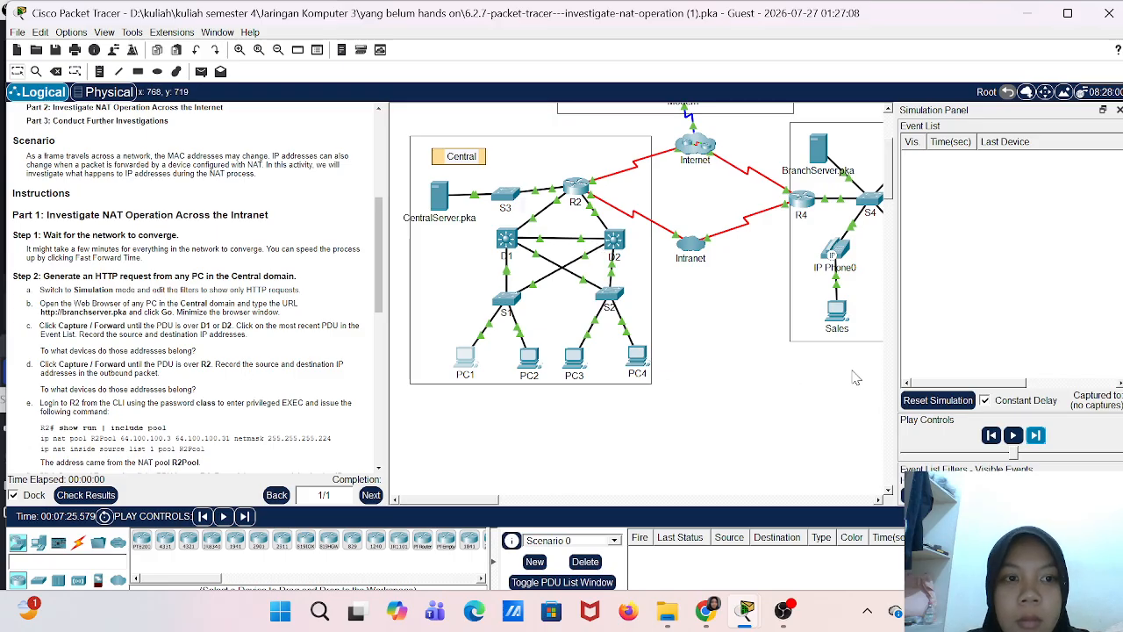
pyautogui.click(1035, 440)
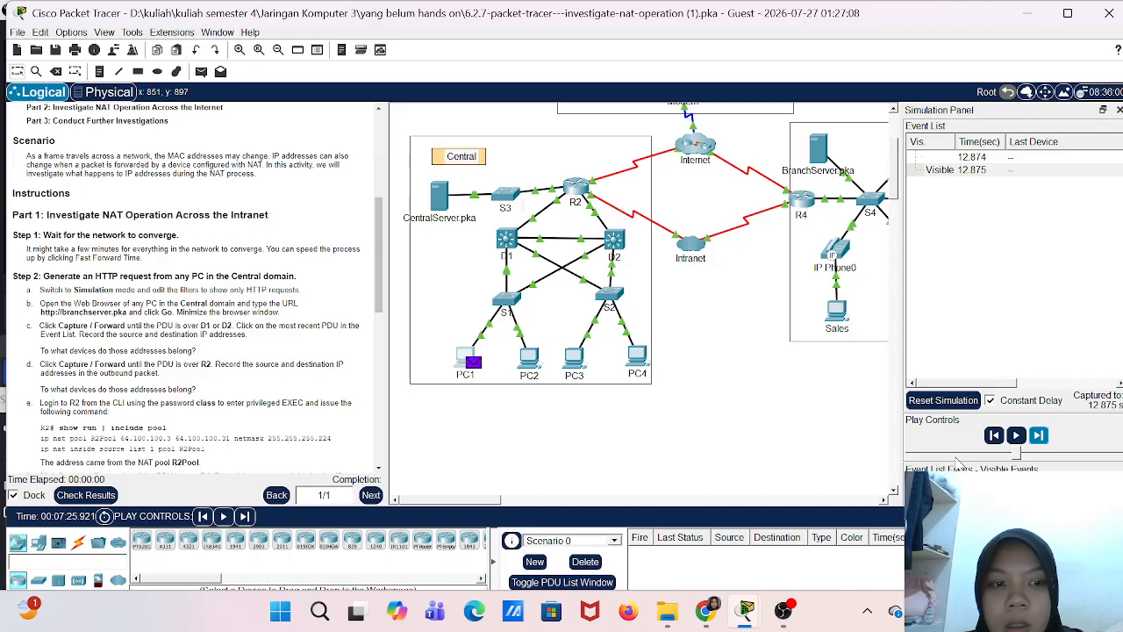
pyautogui.click(1039, 437)
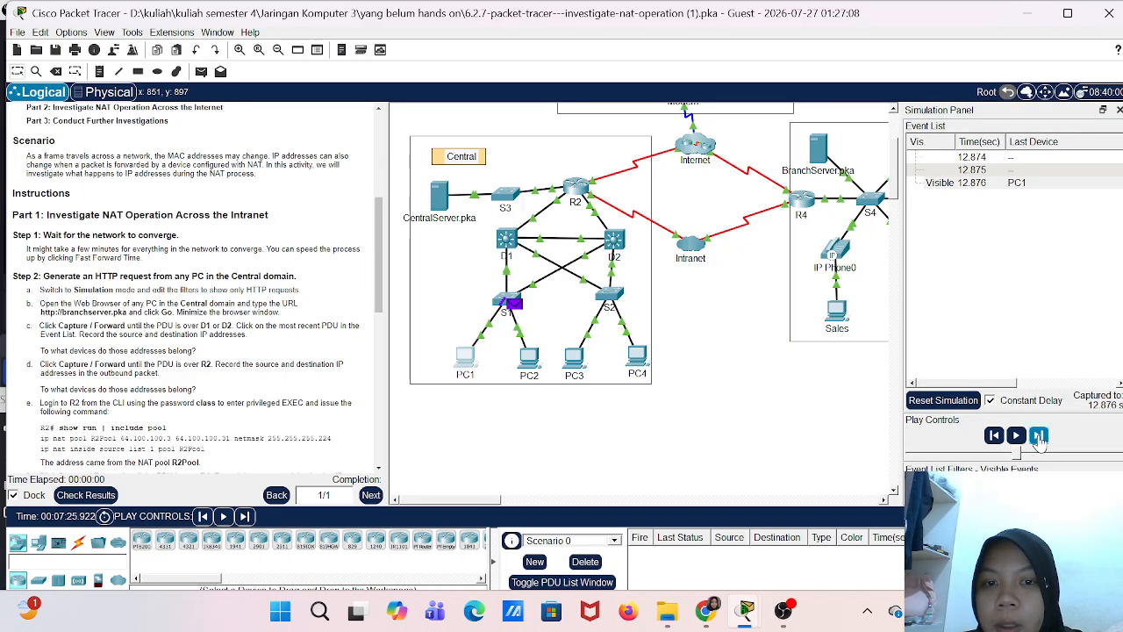
pyautogui.click(1039, 437)
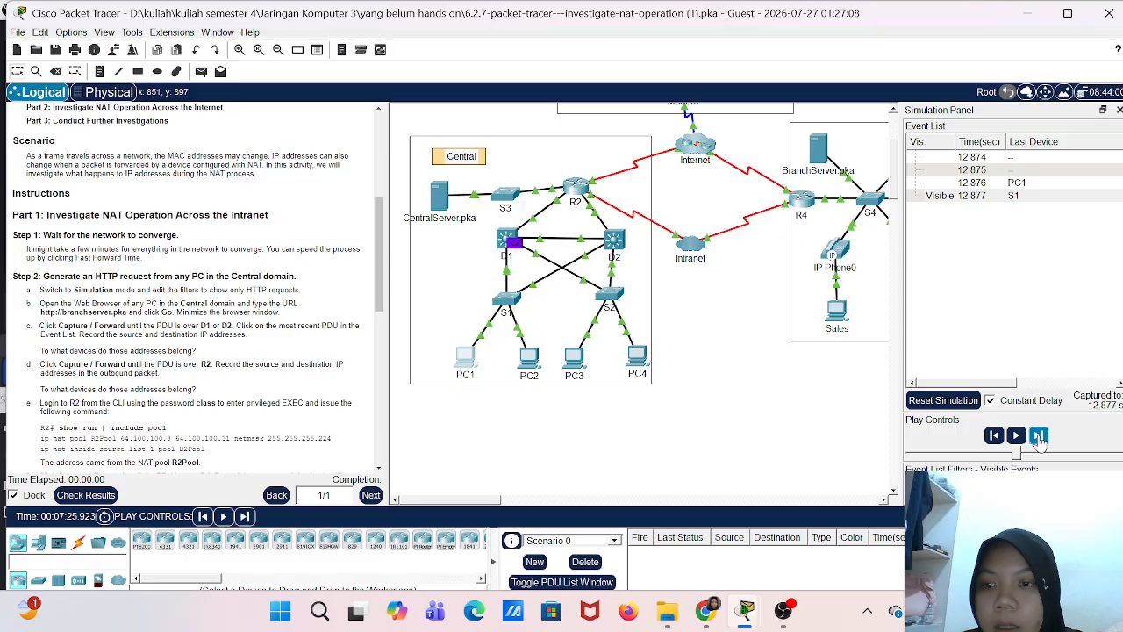
pyautogui.click(1039, 437)
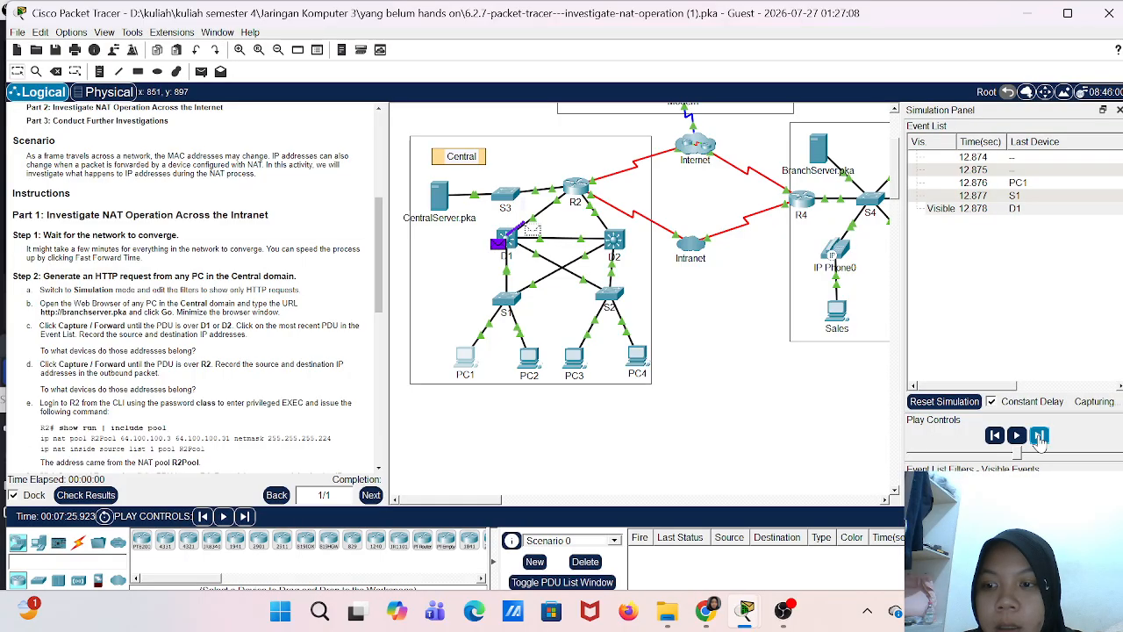
# - Undock the Simulation Panel and select the most recent event, from D1 to R2, in the Event List
pyautogui.hscroll(5, 1110, 274)
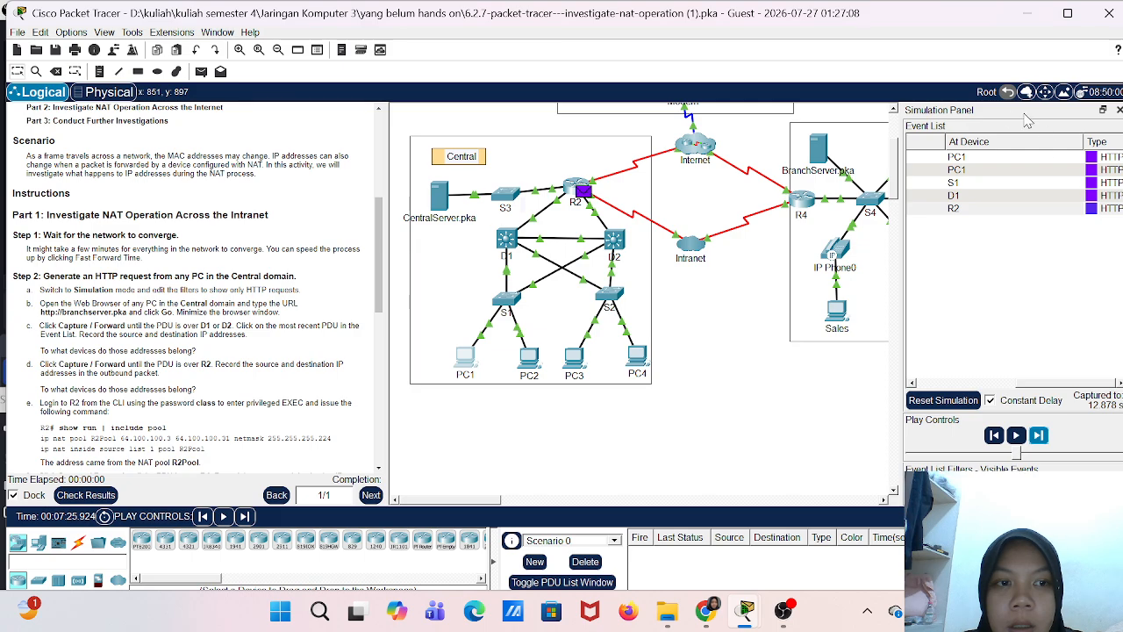
pyautogui.moveTo(924, 108); pyautogui.dragTo(901, 113)
pyautogui.click(877, 212)
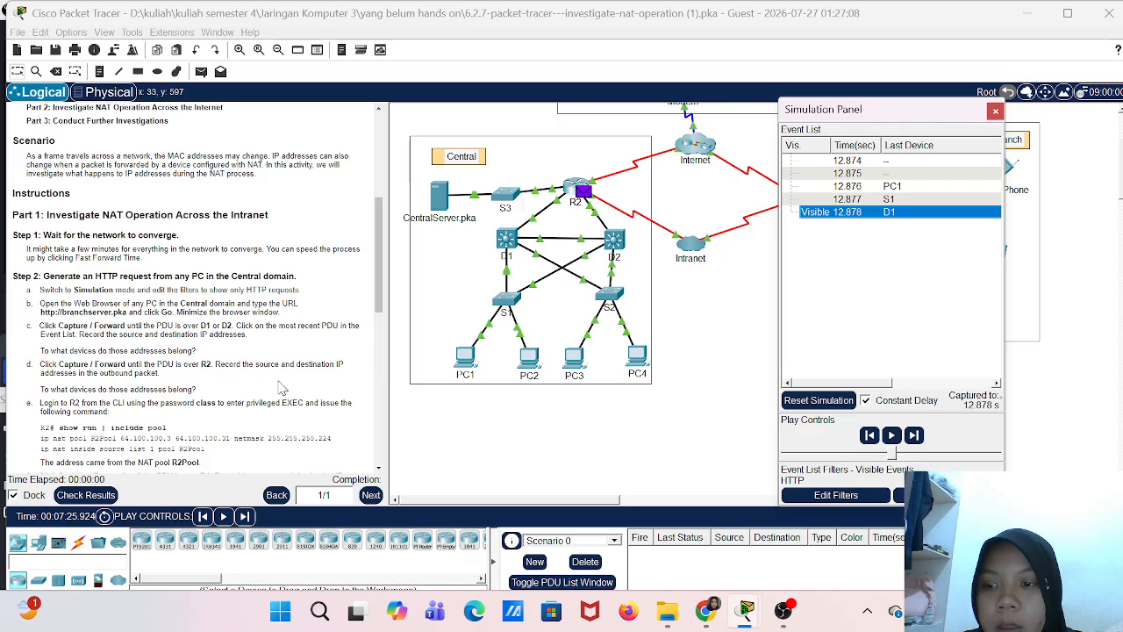
# - Close the Simulation Panel and review the remaining Part 1, Step 2 instructions alongside the topology
pyautogui.scroll(-1, 281, 389)
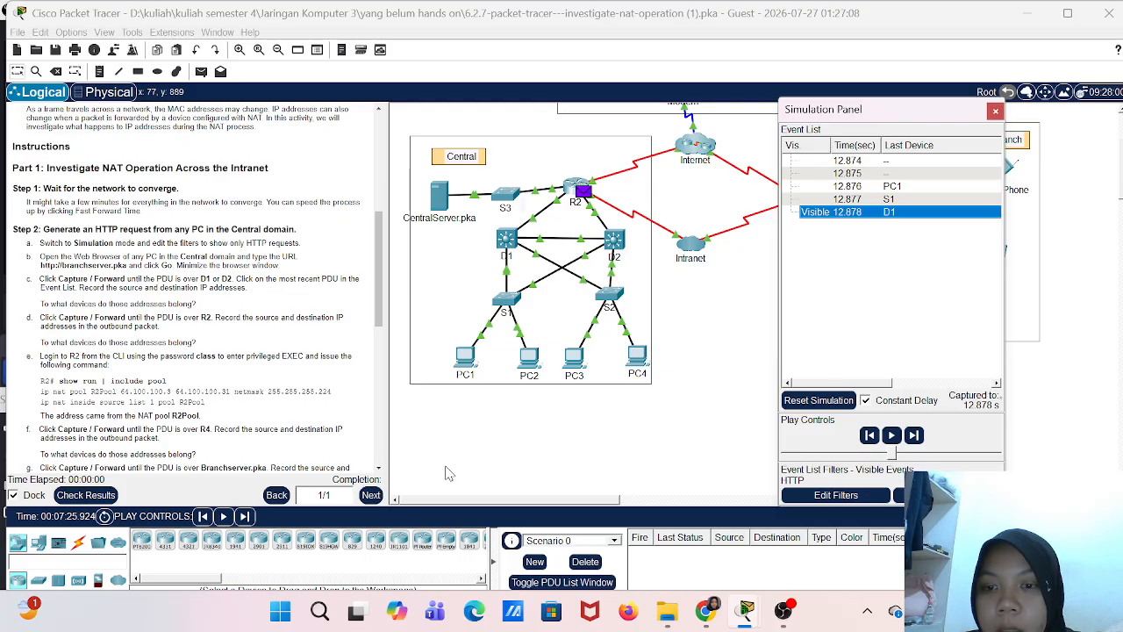
pyautogui.click(996, 110)
pyautogui.scroll(-3, 100, 439)
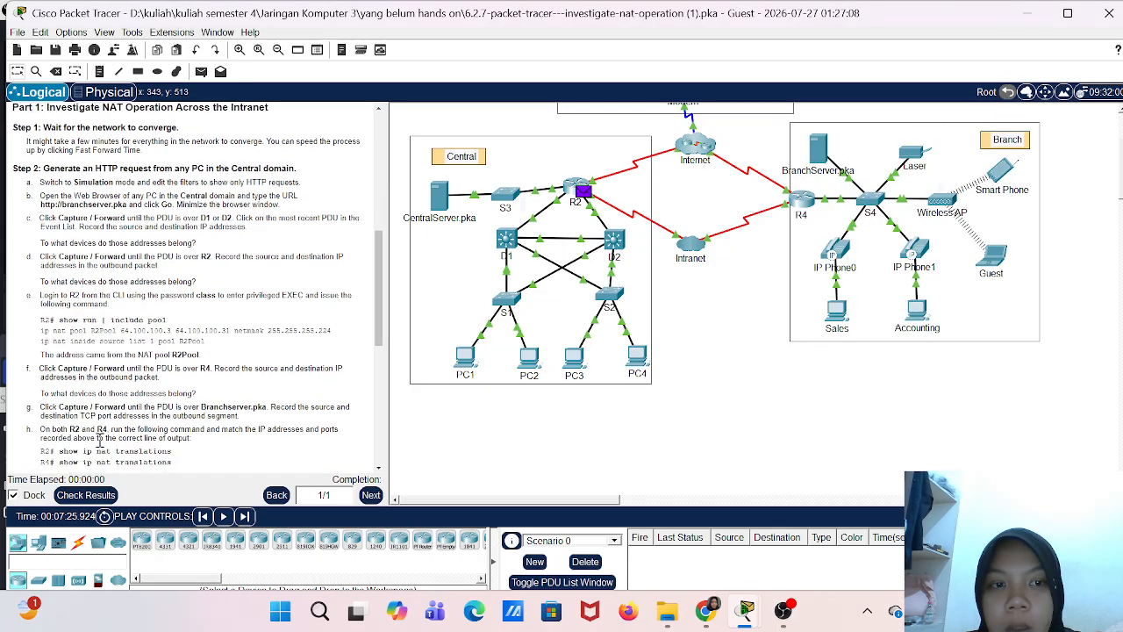
pyautogui.scroll(3, 775, 292)
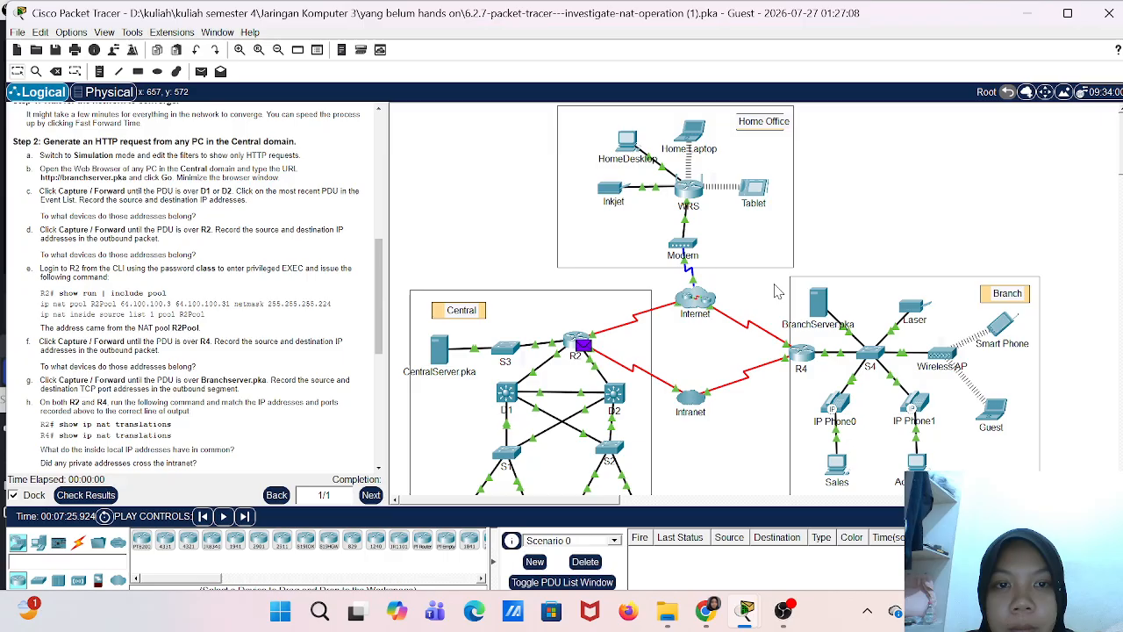
pyautogui.scroll(-4, 775, 292)
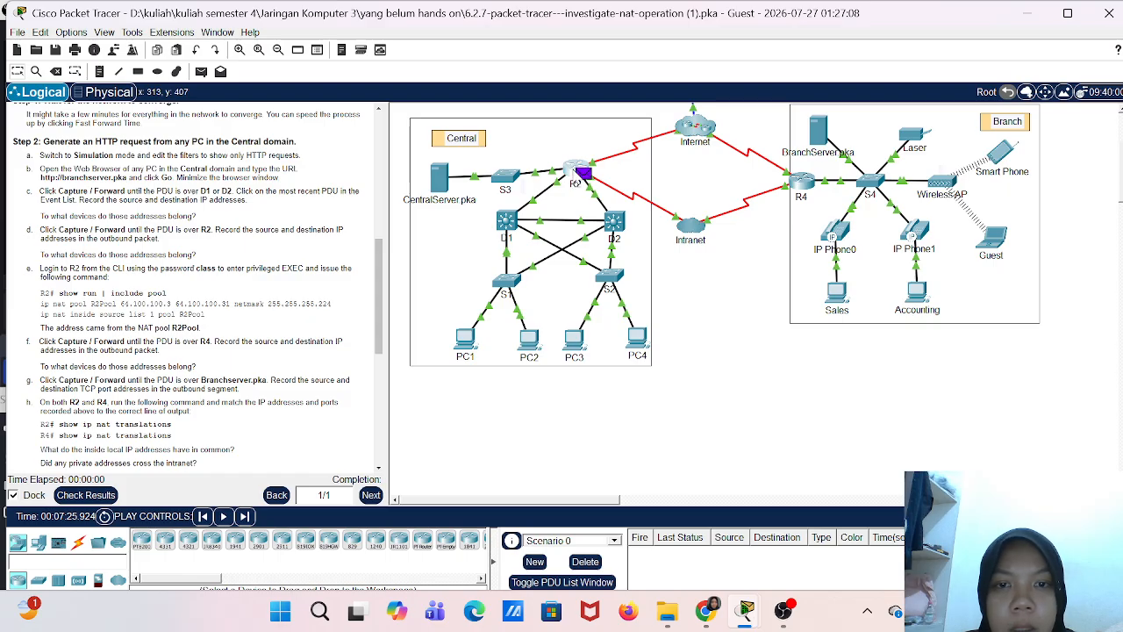
# - Open the CLI of router R2, start the console session and place its window beside the instructions
pyautogui.click(575, 174)
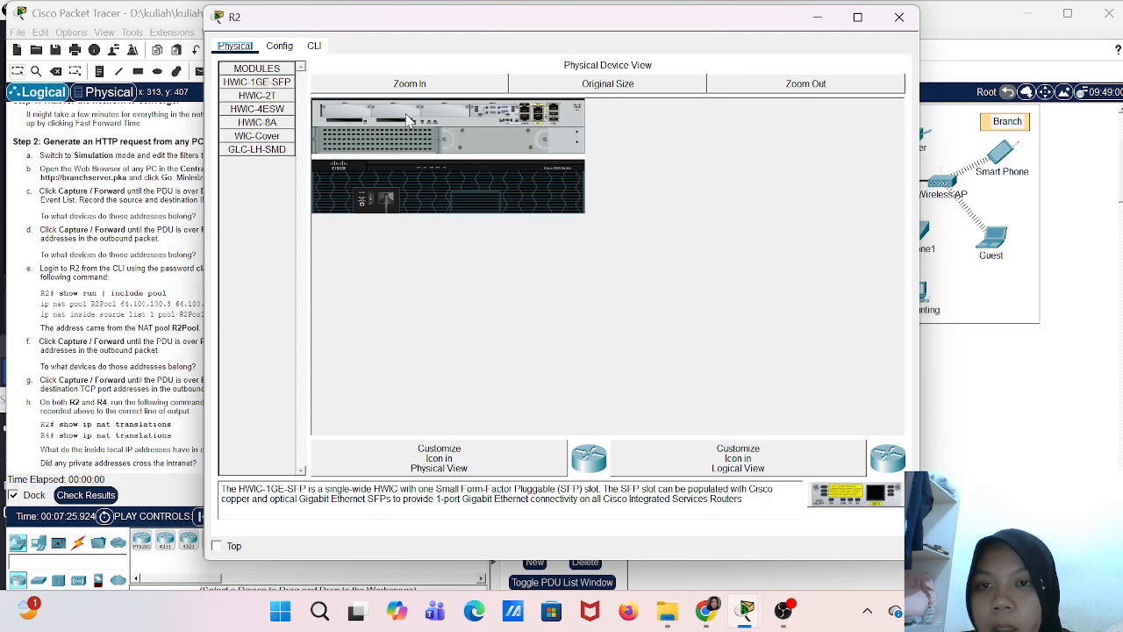
pyautogui.click(324, 51)
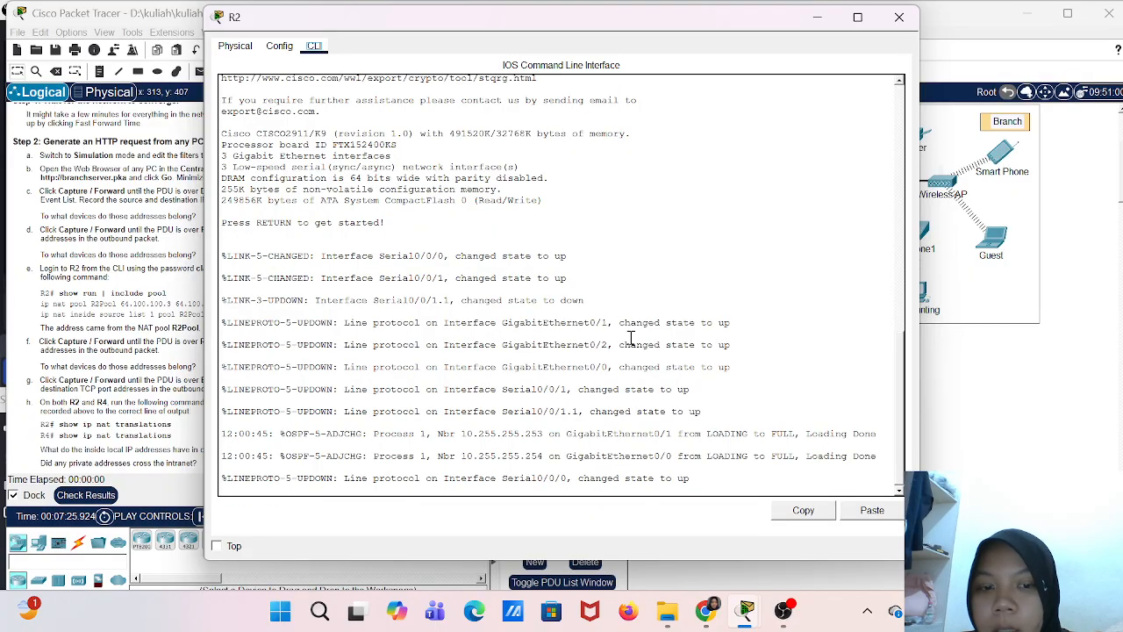
pyautogui.press('Return')
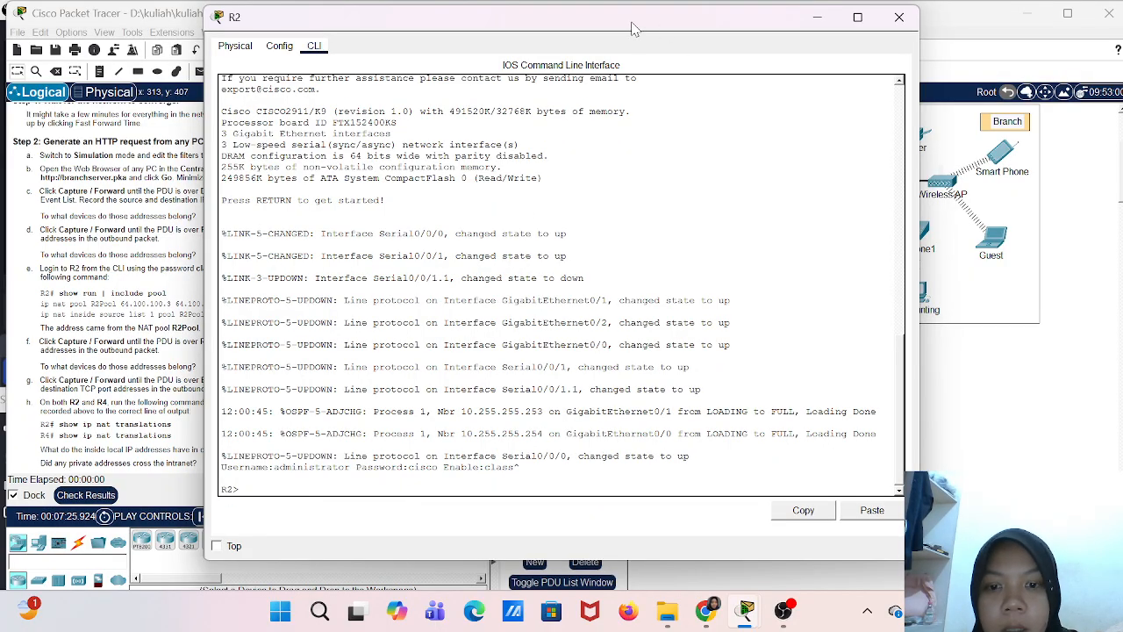
pyautogui.moveTo(632, 23); pyautogui.dragTo(891, 43)
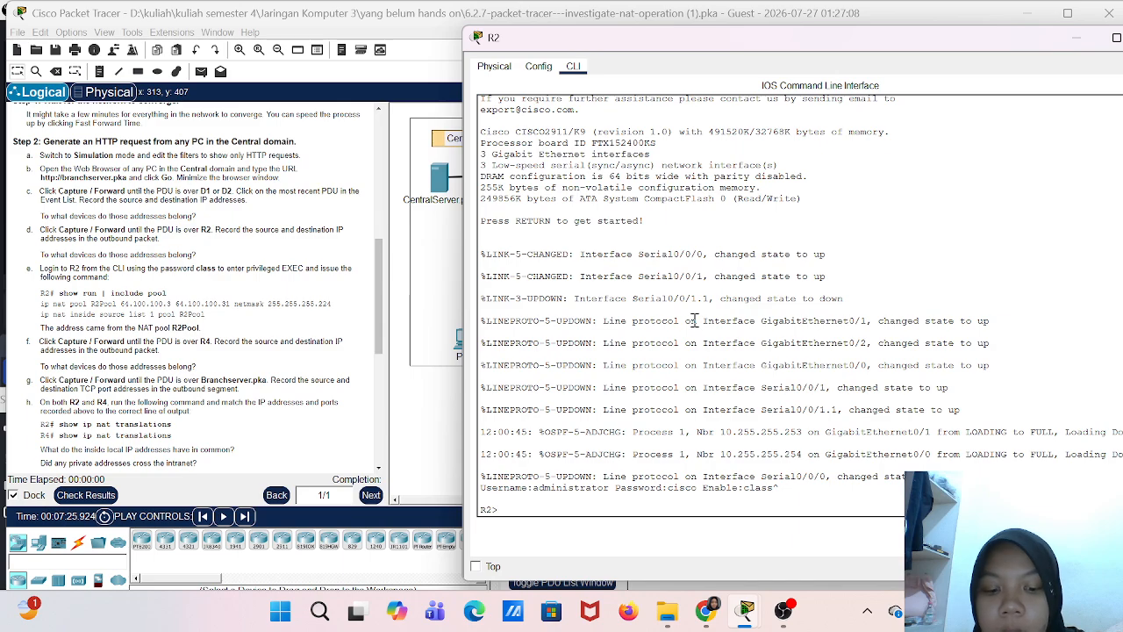
# - Try to enter privileged EXEC mode on R2 with the ena command and the enable password
pyautogui.write('ena')
pyautogui.press('Return')
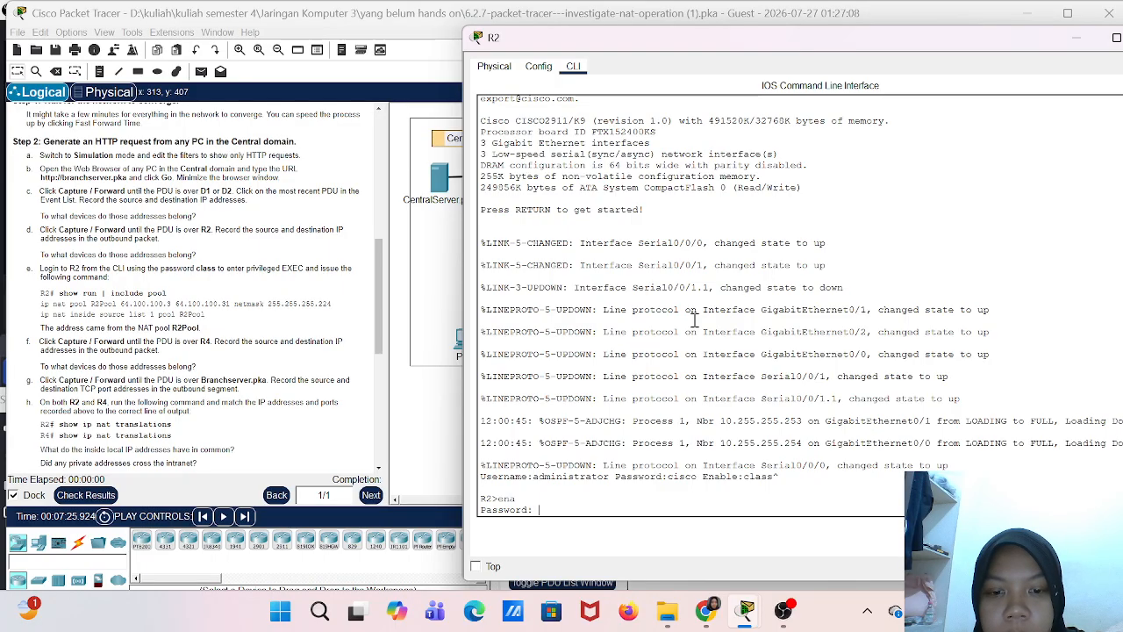
pyautogui.press('Return')
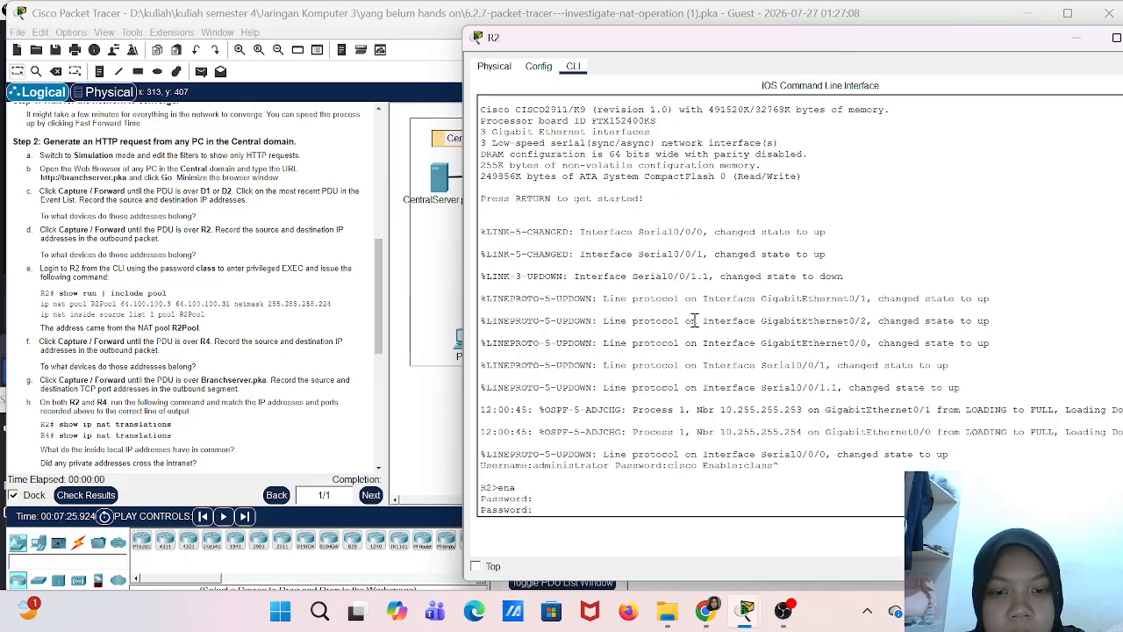
pyautogui.press('Return')
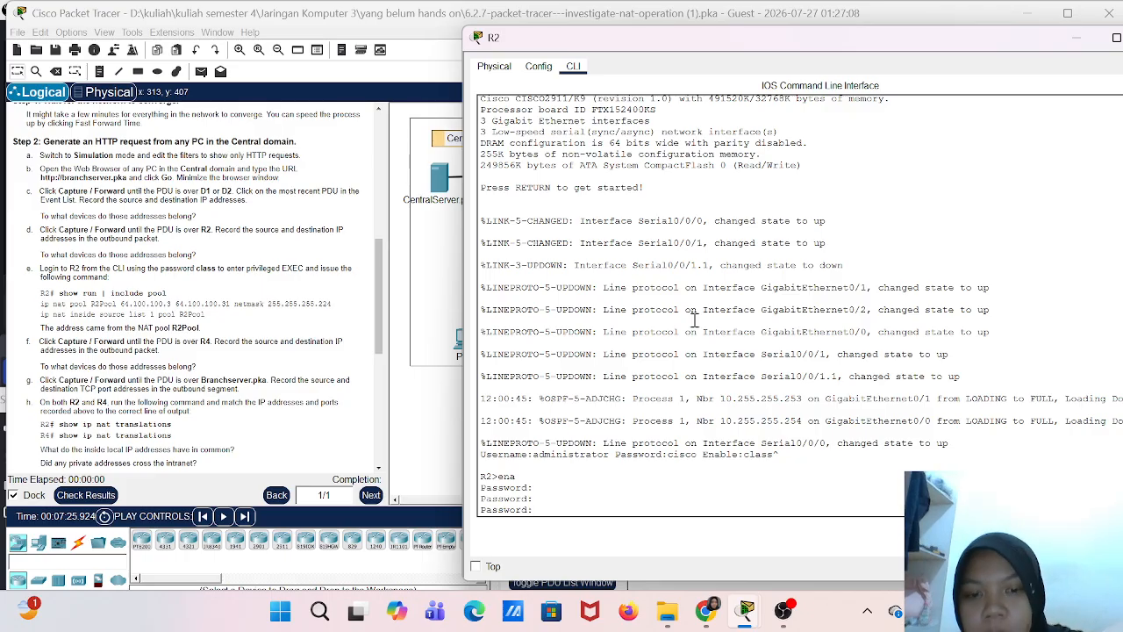
pyautogui.press('Return')
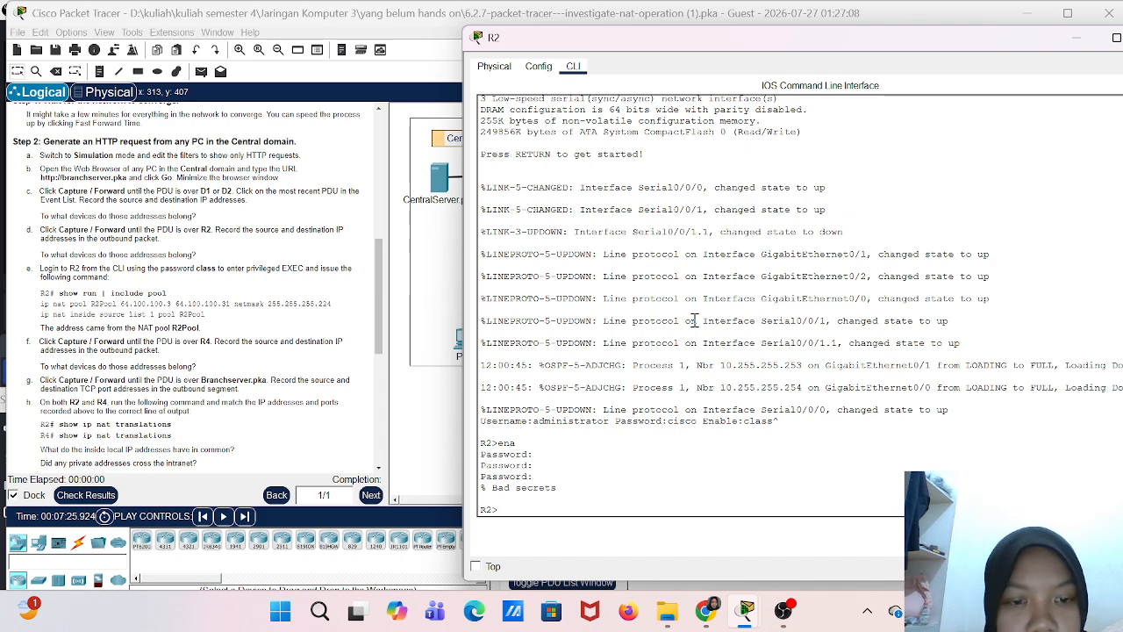
pyautogui.write('ena')
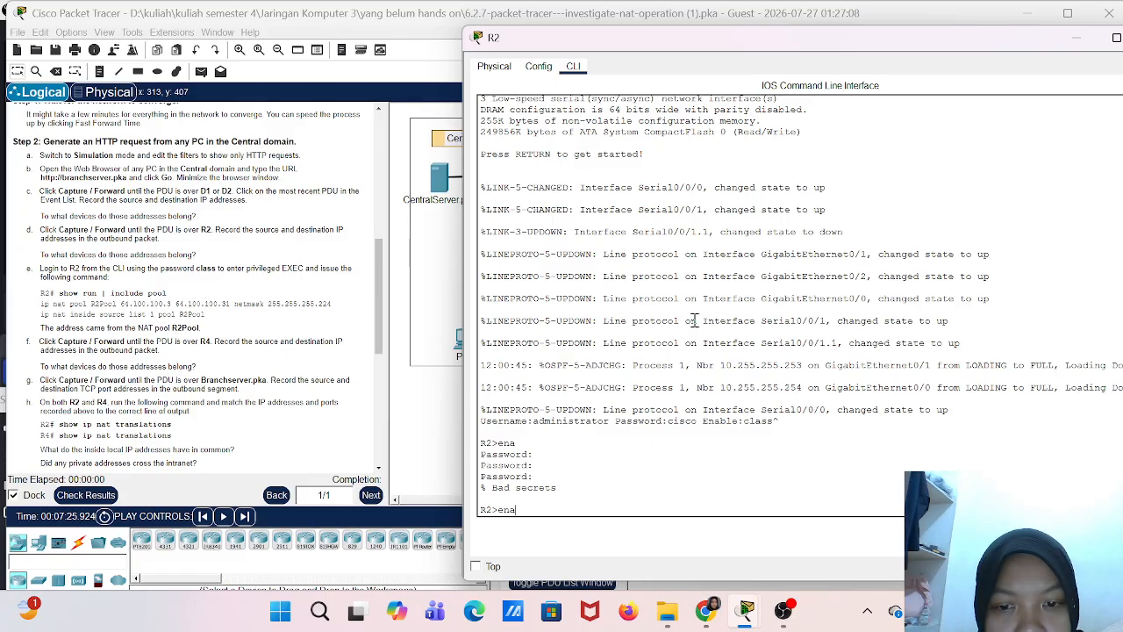
pyautogui.press('Return')
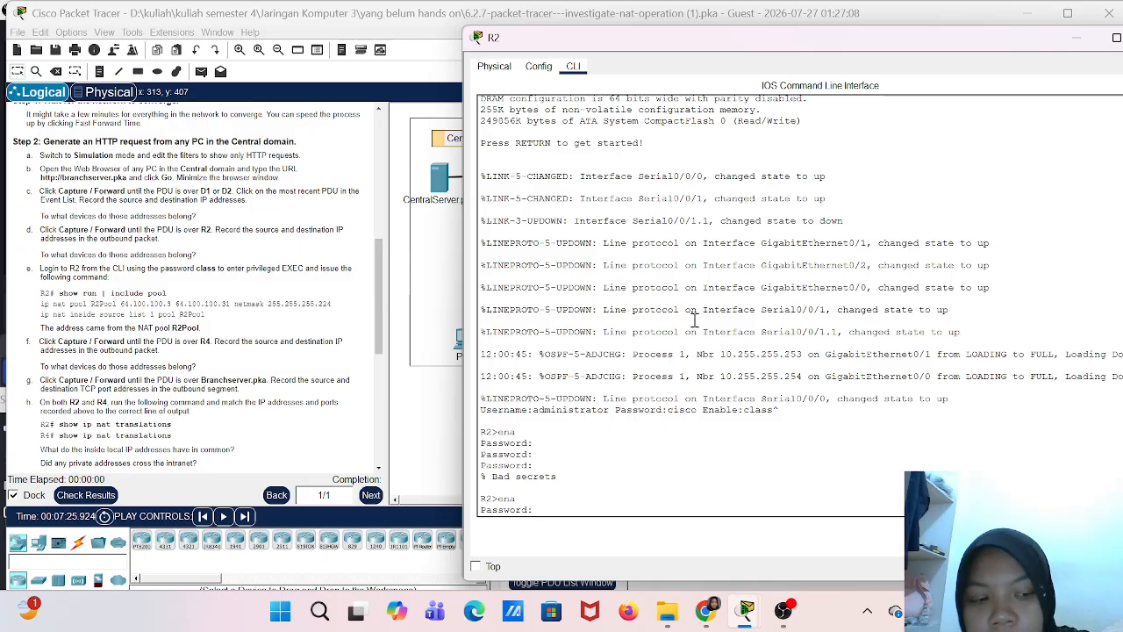
pyautogui.press('Return')
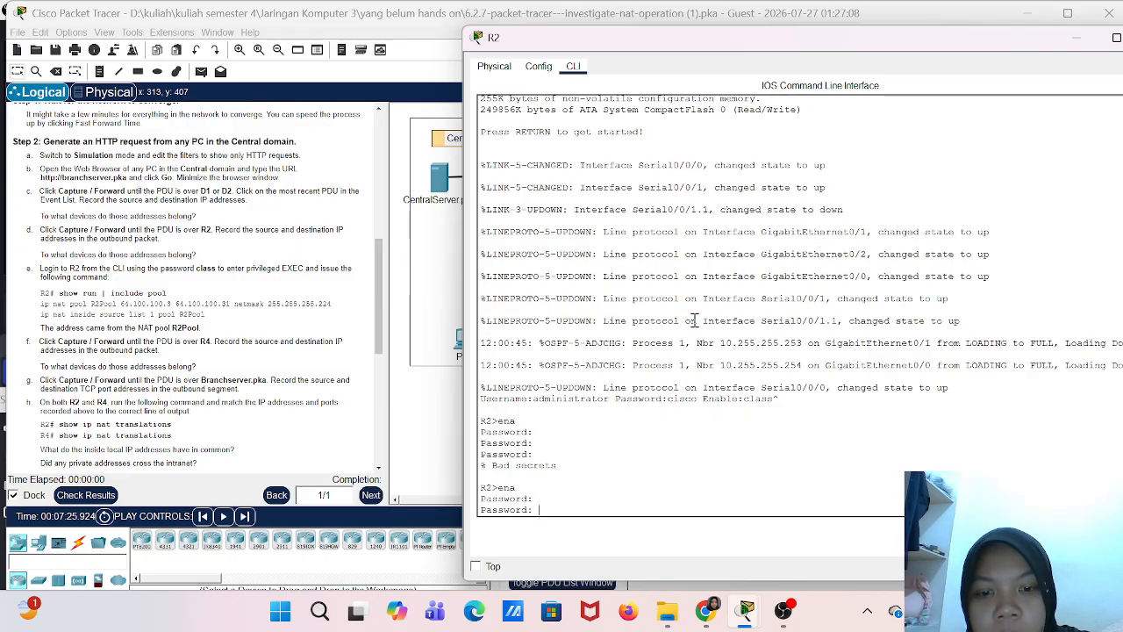
pyautogui.click(623, 479)
pyautogui.press('Return')
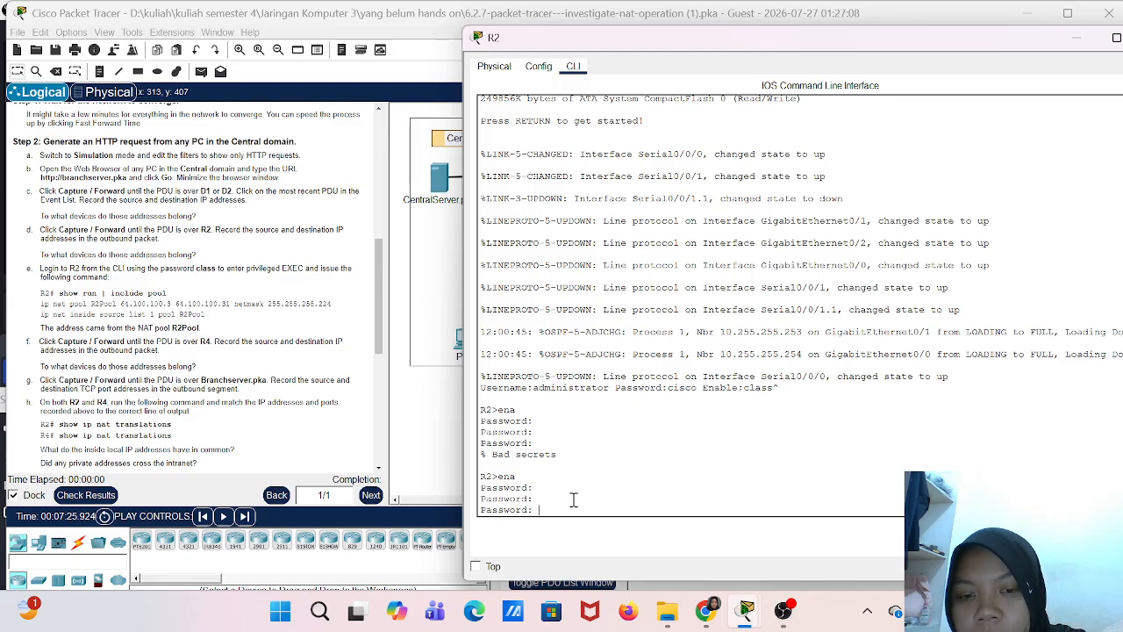
pyautogui.press('Return')
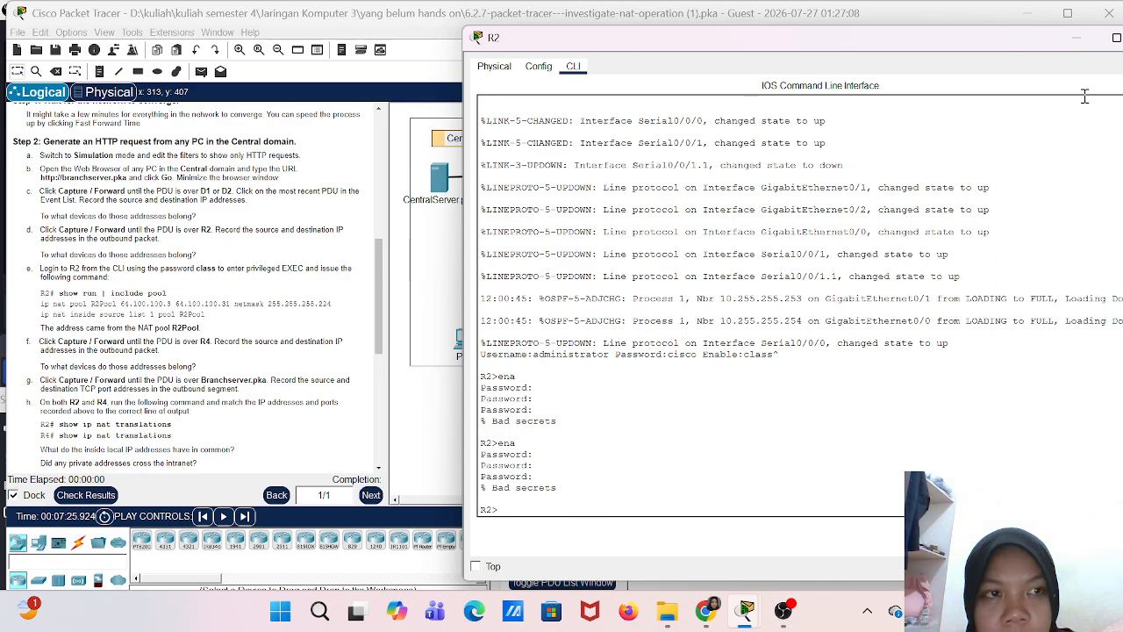
# - Close R2's device window, reopen its CLI and reposition the window beside the instructions
pyautogui.moveTo(1010, 38); pyautogui.dragTo(913, 38)
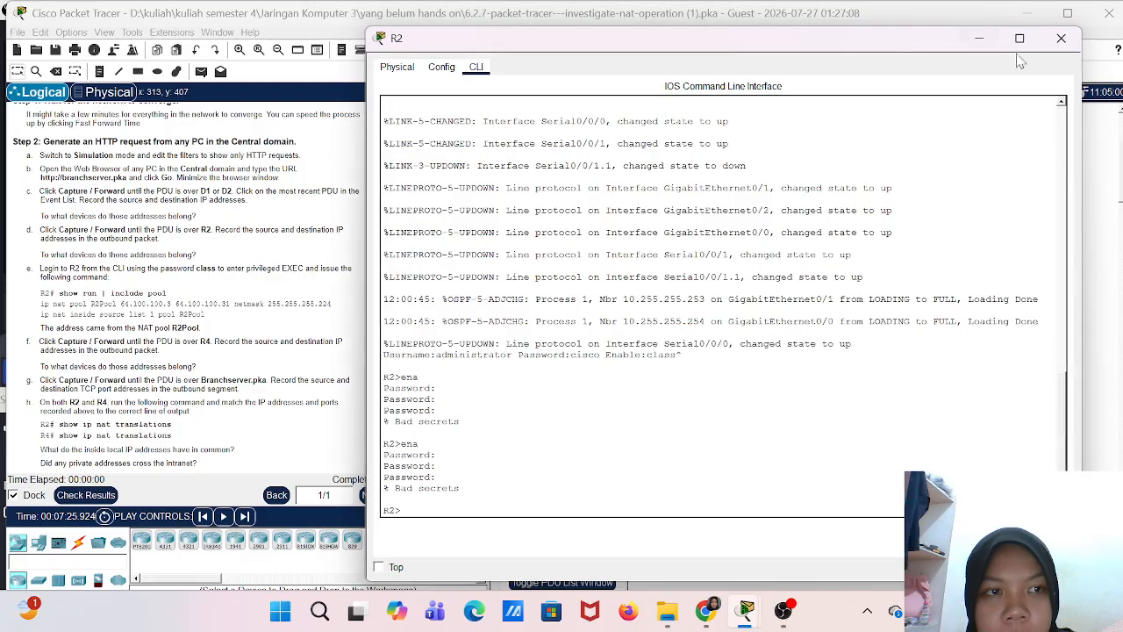
pyautogui.click(1061, 38)
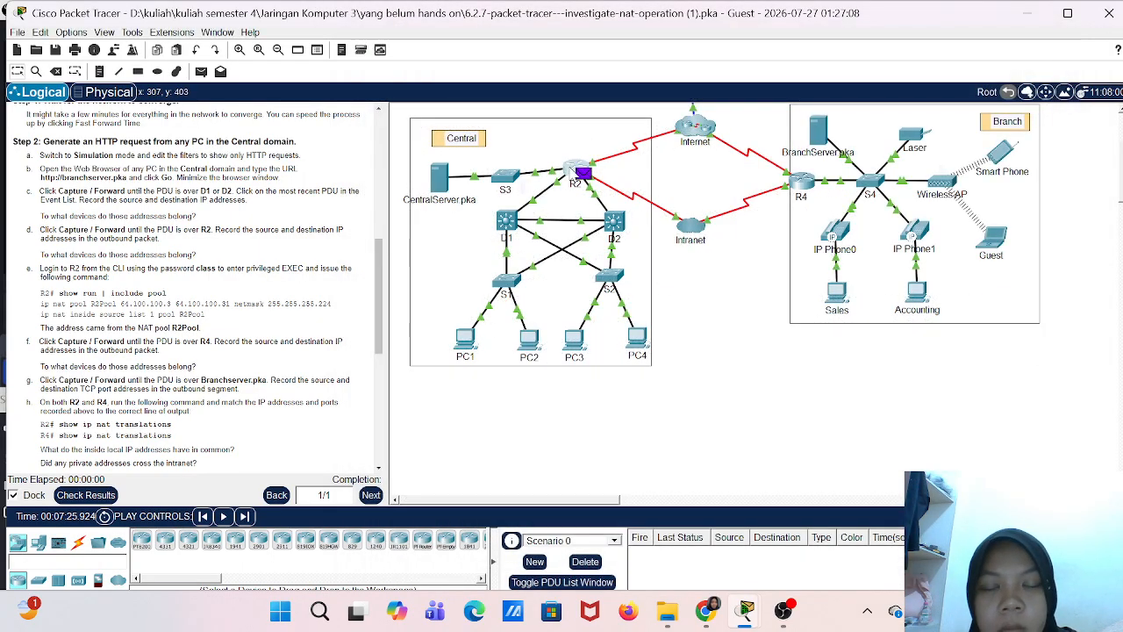
pyautogui.click(572, 169)
pyautogui.tripleClick(573, 169)
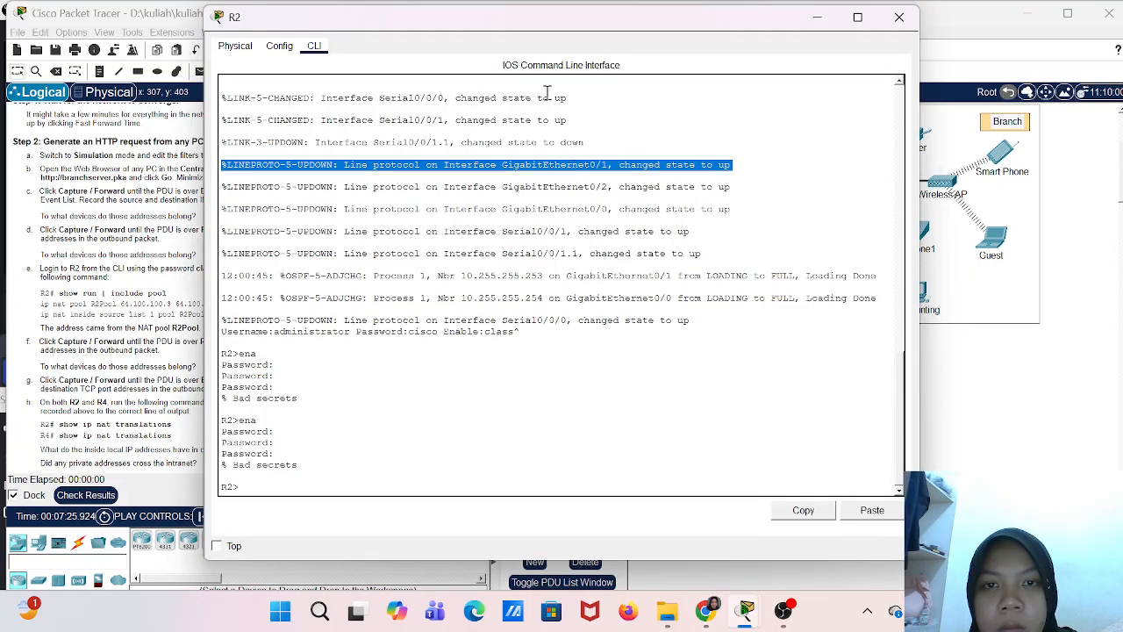
pyautogui.moveTo(547, 24); pyautogui.dragTo(741, 55)
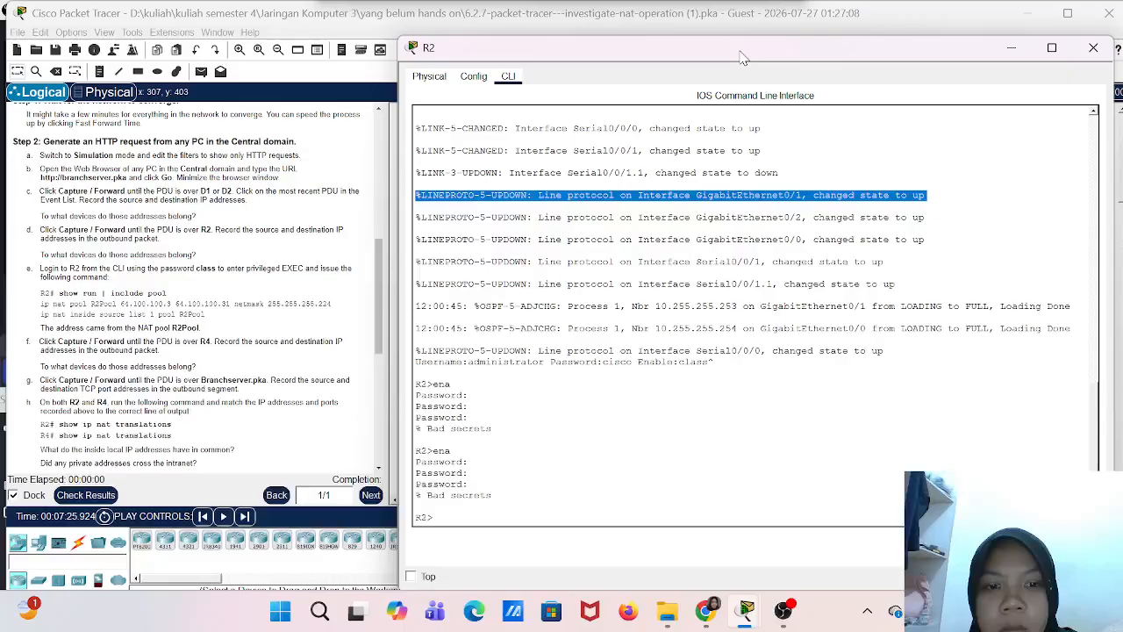
# - Enter privileged EXEC mode in the reopened R2 console with ena, supplying the enable password
pyautogui.click(689, 469)
pyautogui.press('Return')
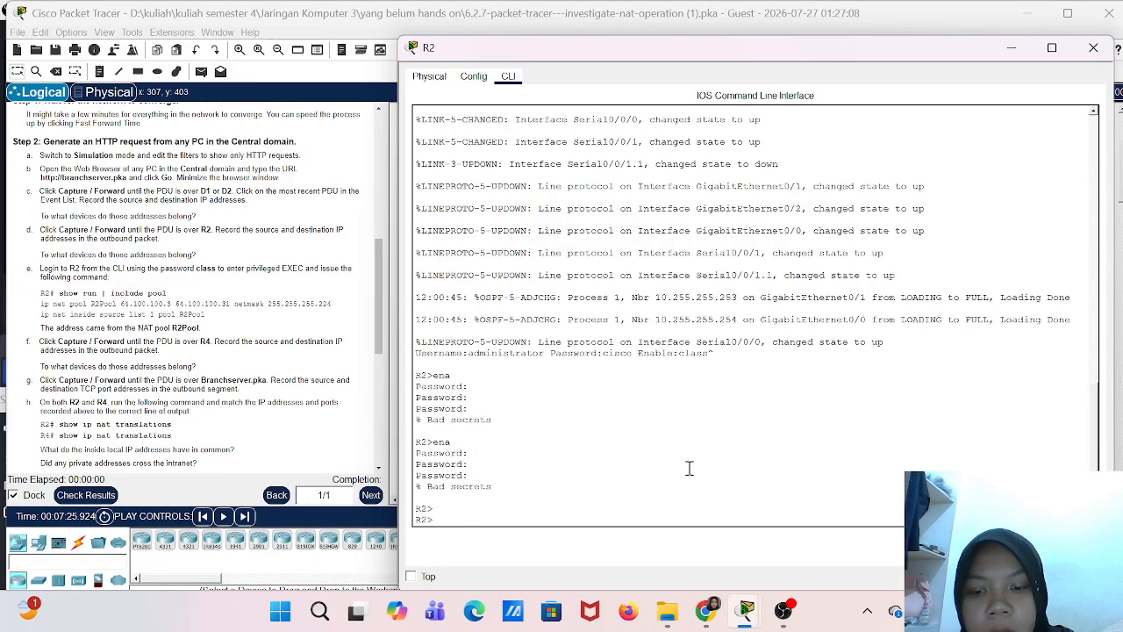
pyautogui.write('ena')
pyautogui.press('Return')
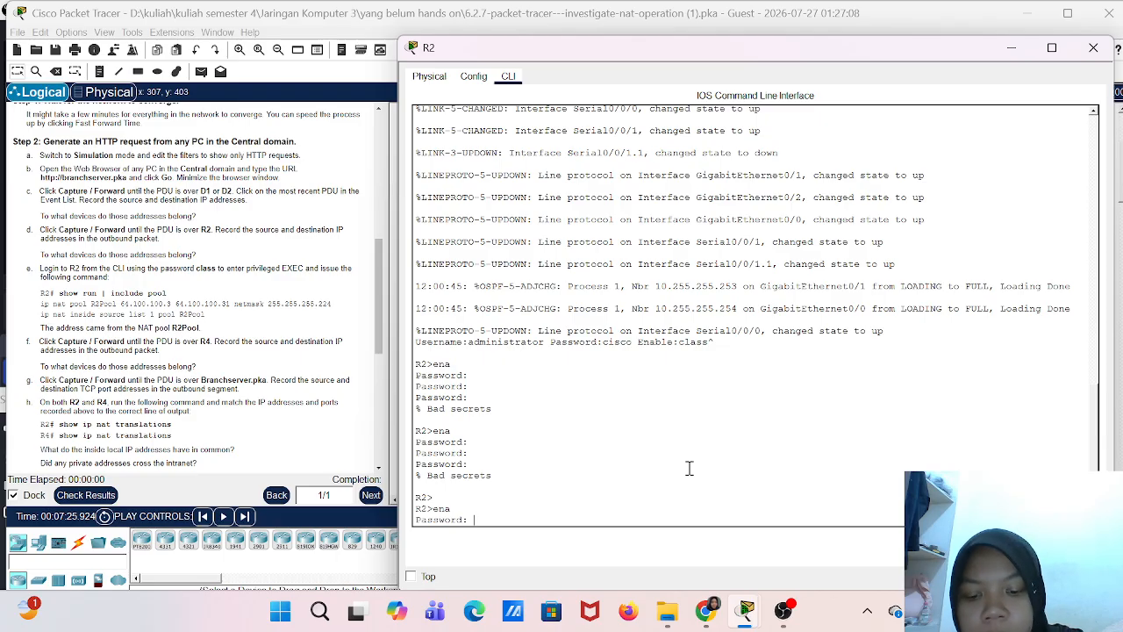
pyautogui.press('Return')
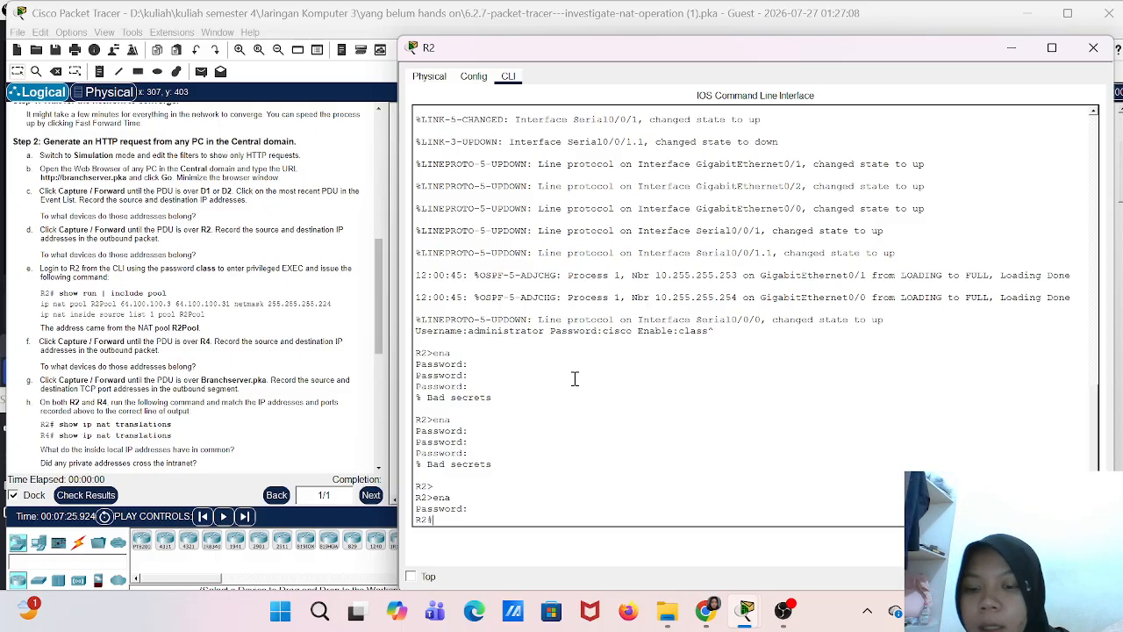
# - Run show run | include pool in R2's CLI to read its NAT pool configuration, and minimise R2's window
pyautogui.write('show')
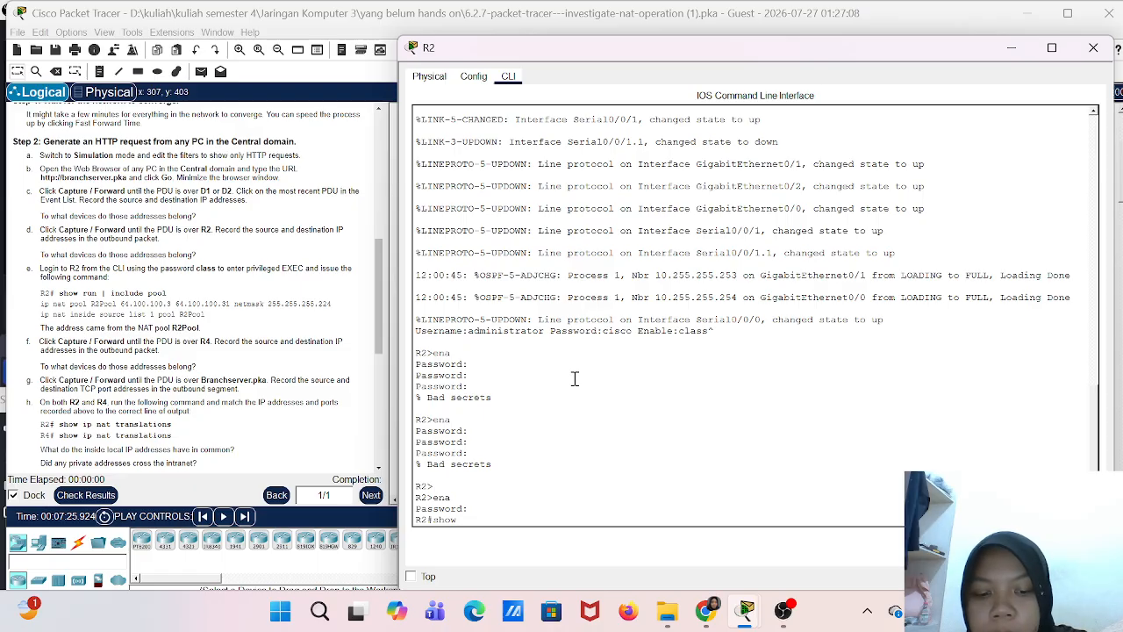
pyautogui.write(' ru')
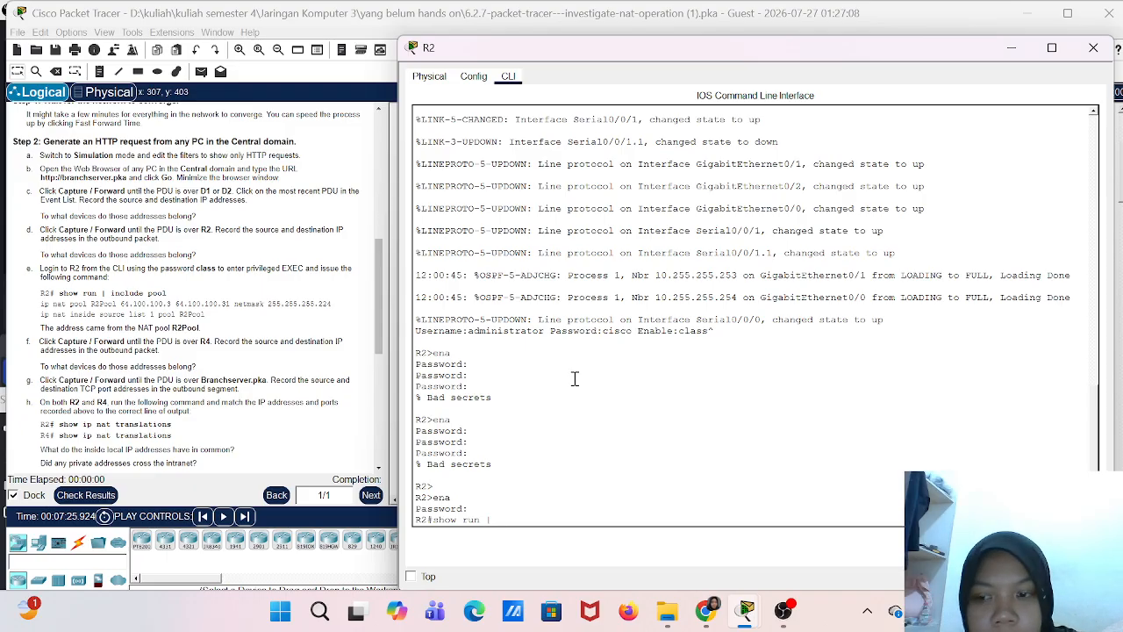
pyautogui.write('n | incl')
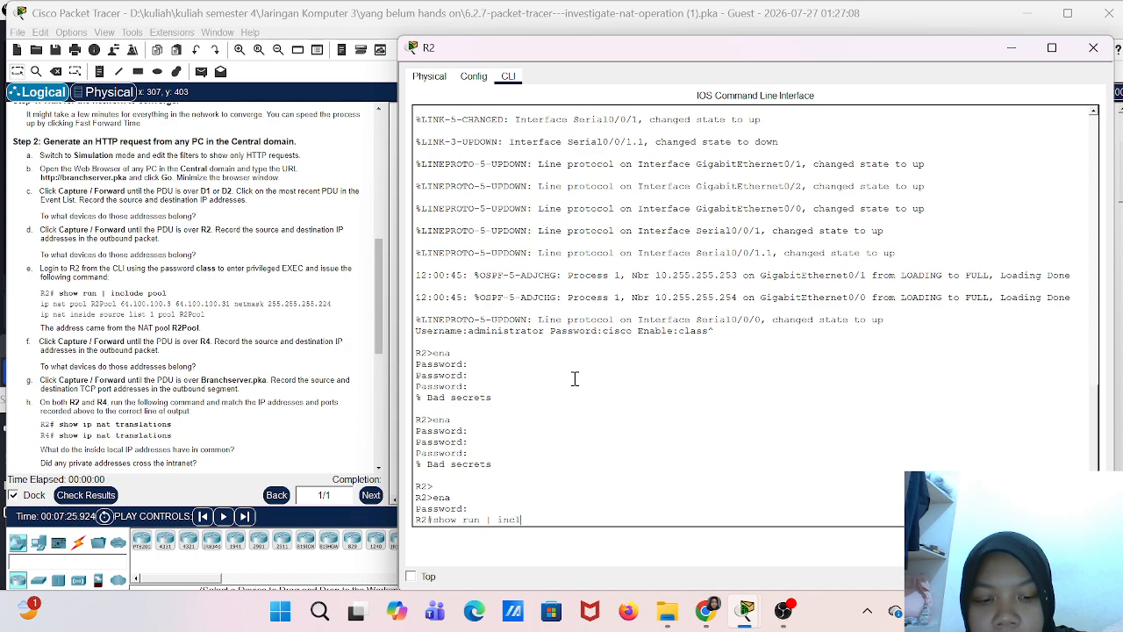
pyautogui.write('ude pool')
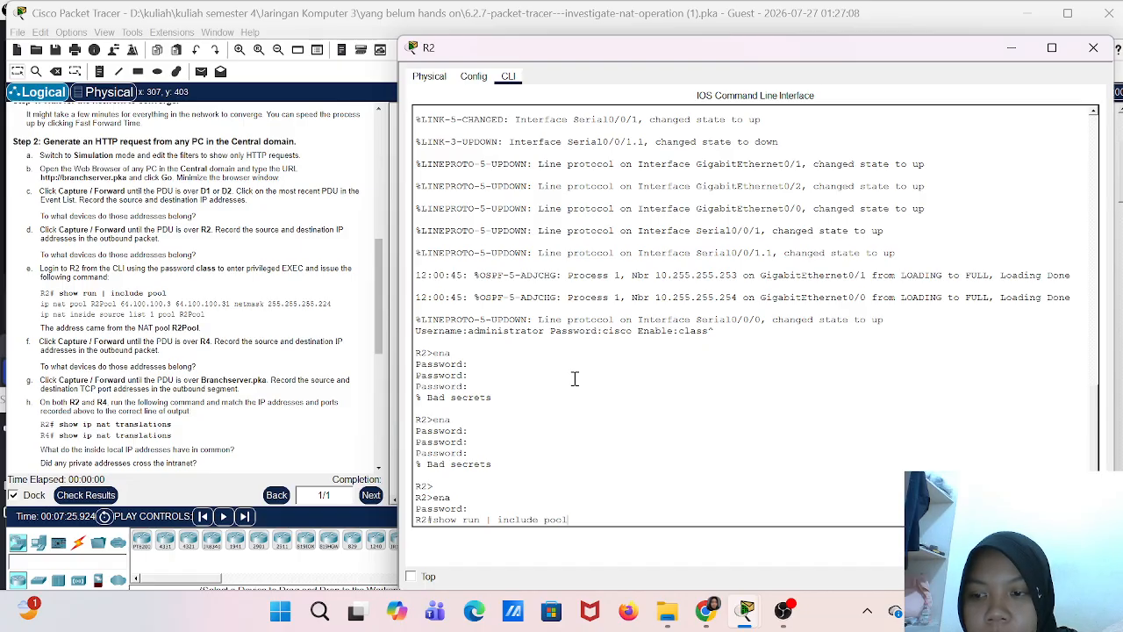
pyautogui.press('Return')
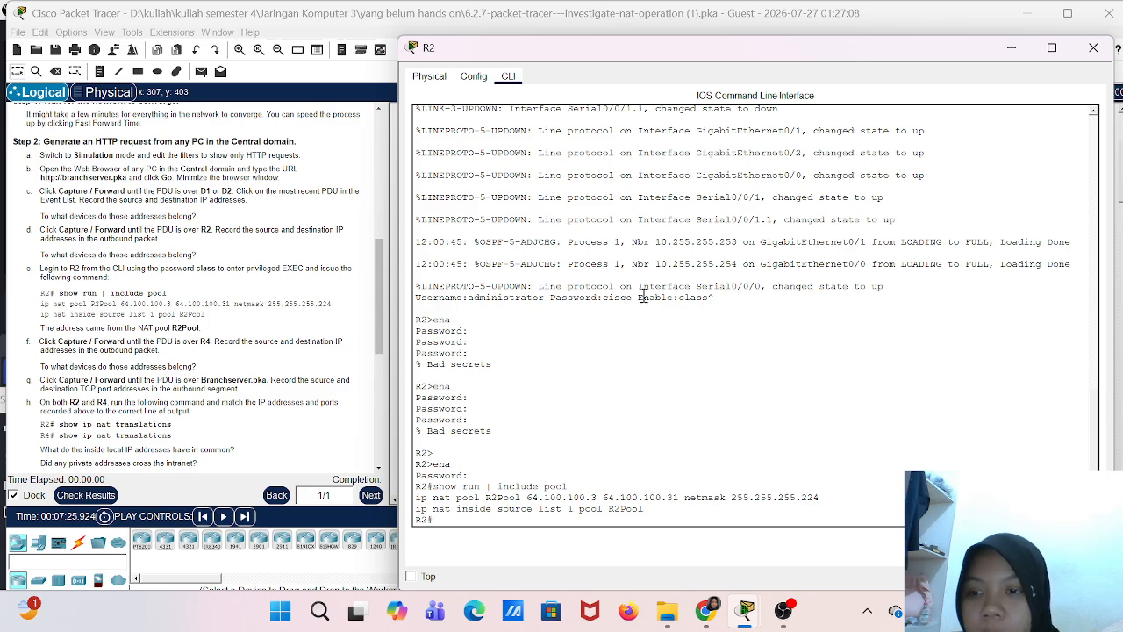
pyautogui.click(1011, 49)
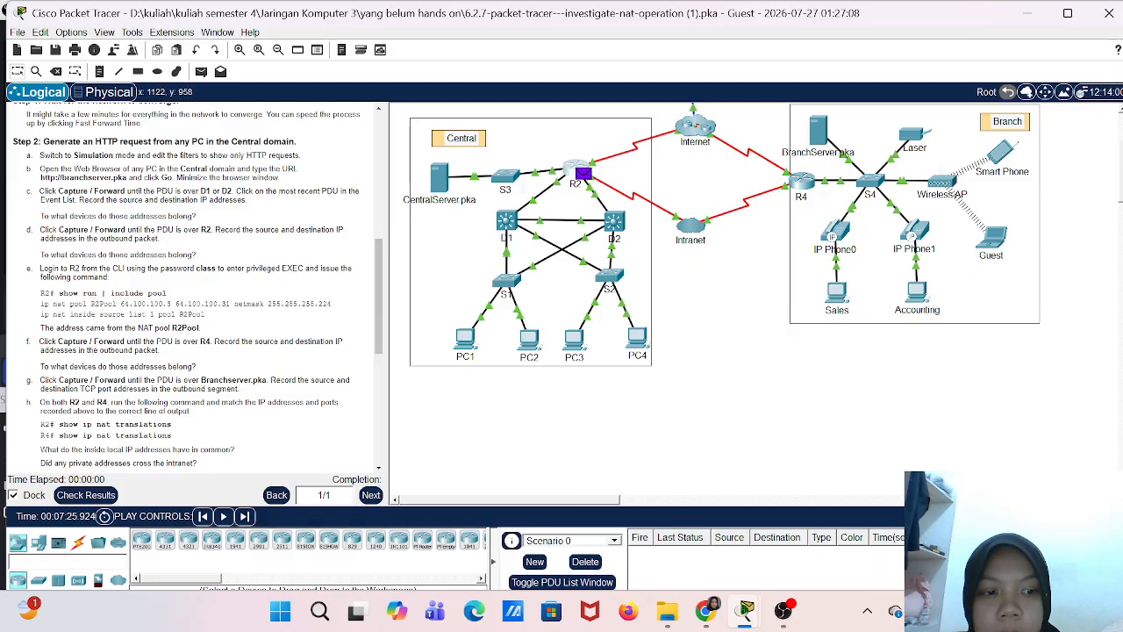
# - Restart the capture by switching to Realtime mode and back to Simulation mode, and advance the simulation a few events
pyautogui.moveTo(746, 611)
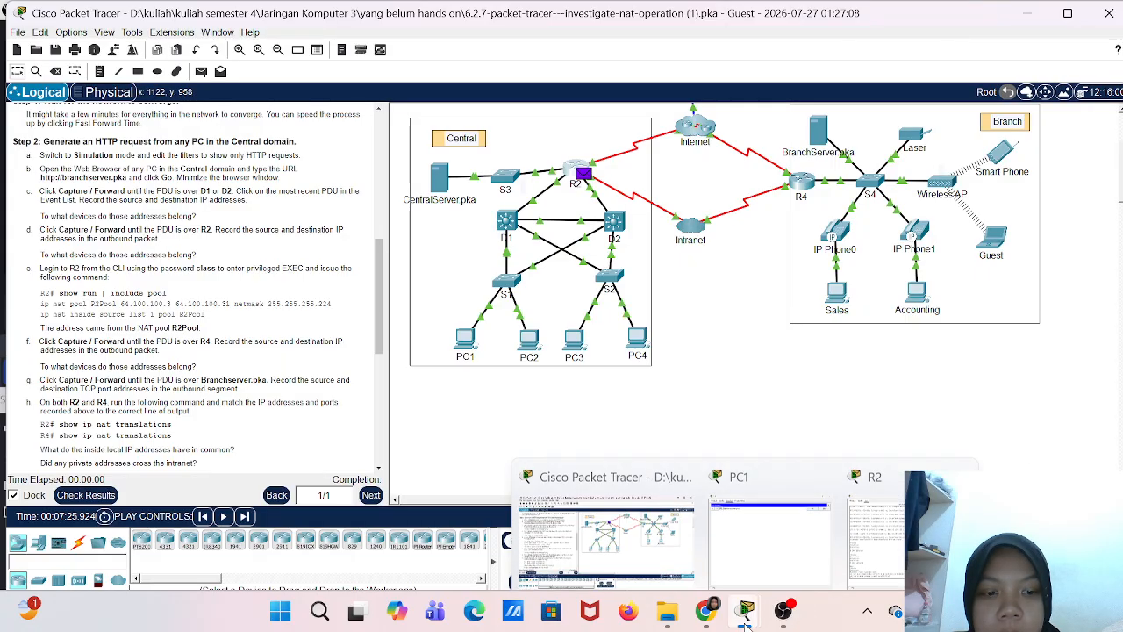
pyautogui.moveTo(819, 521)
pyautogui.moveTo(922, 518)
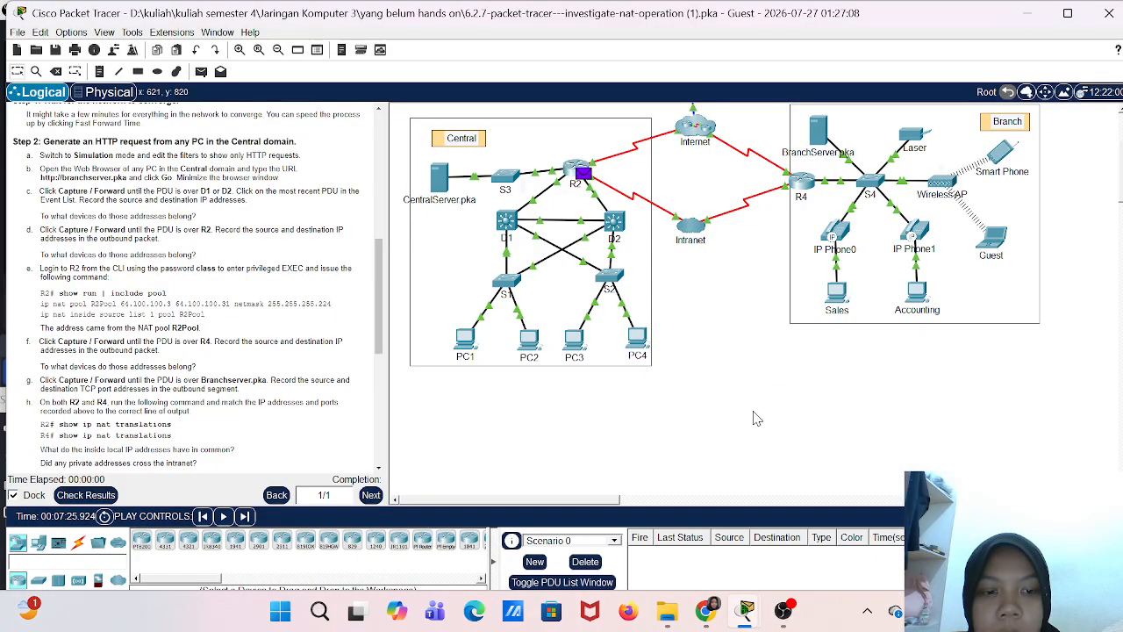
pyautogui.hotkey('shift', 'r')
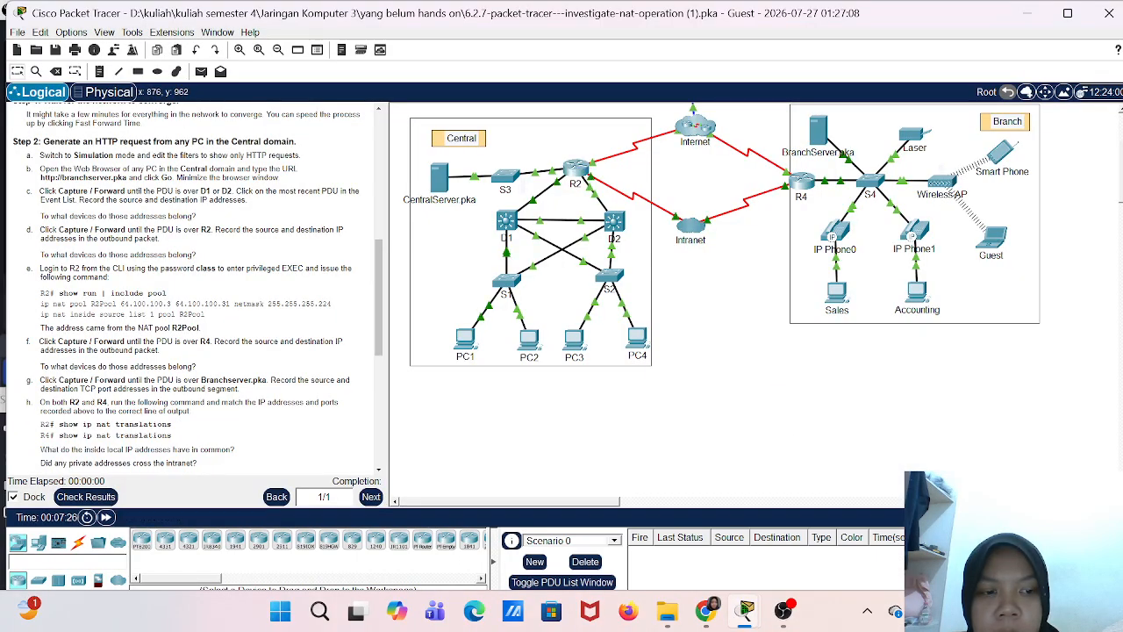
pyautogui.hotkey('shift', 's')
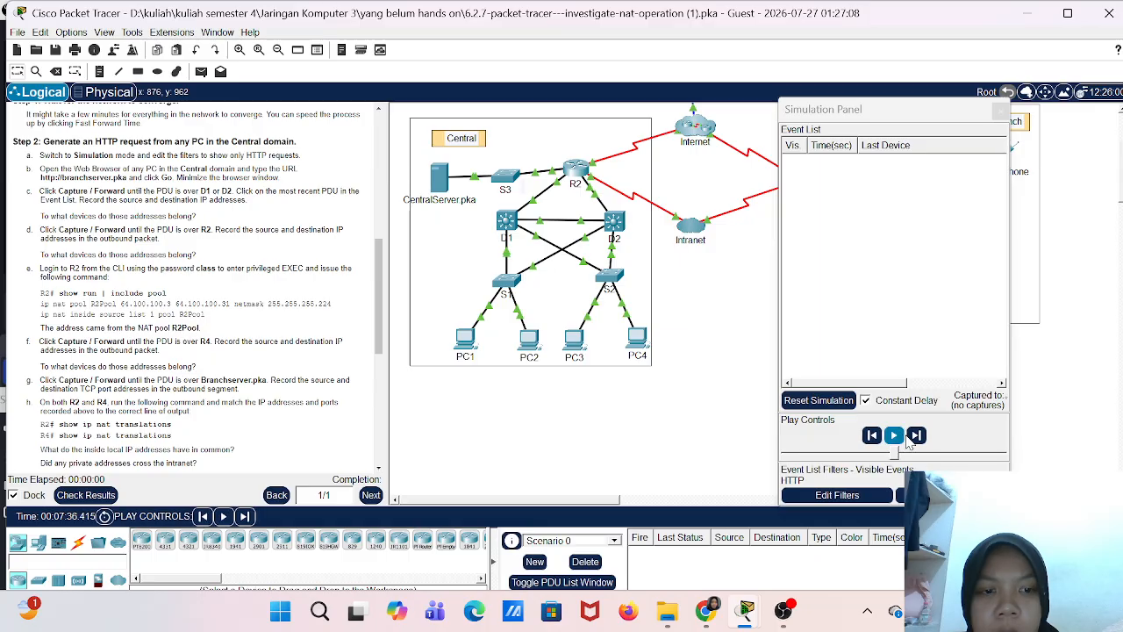
pyautogui.click(915, 437)
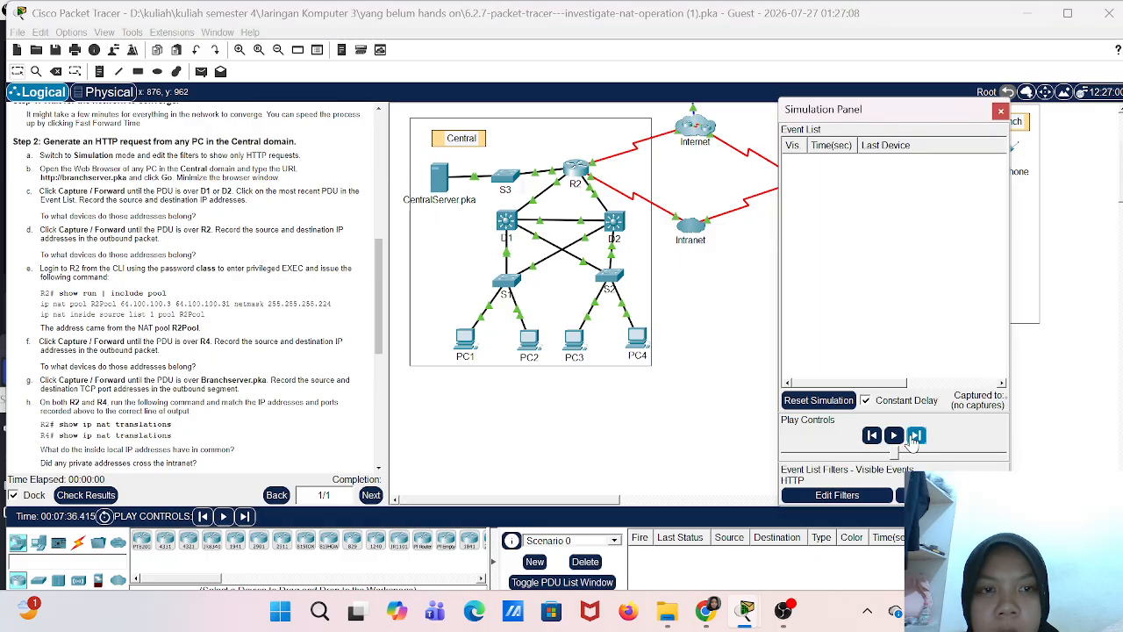
pyautogui.click(912, 437)
pyautogui.click(912, 437)
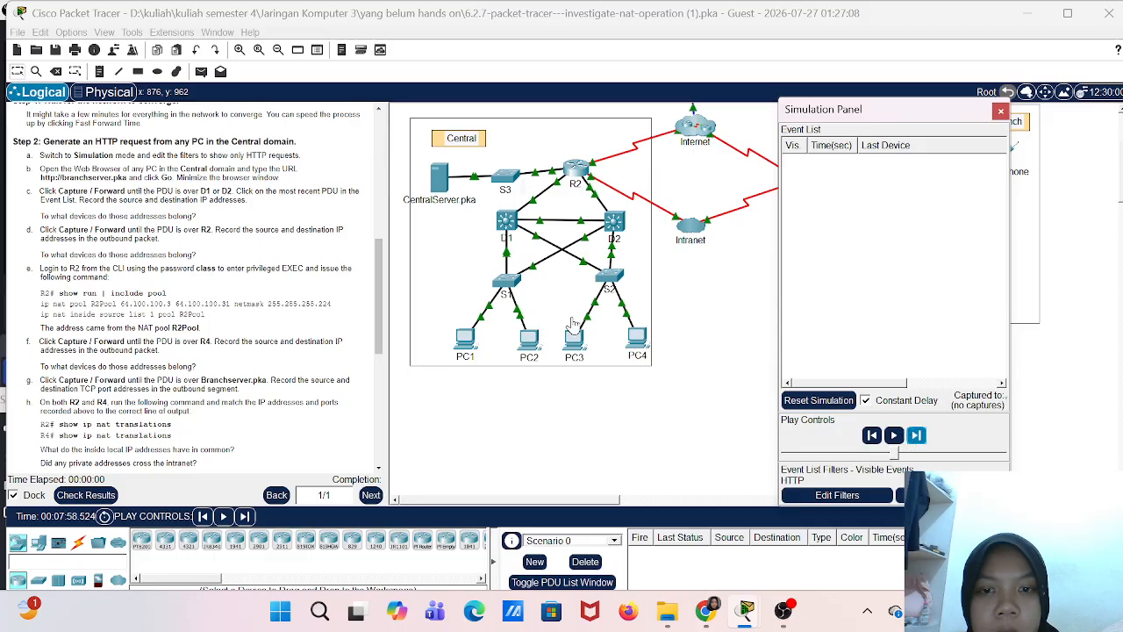
pyautogui.click(465, 339)
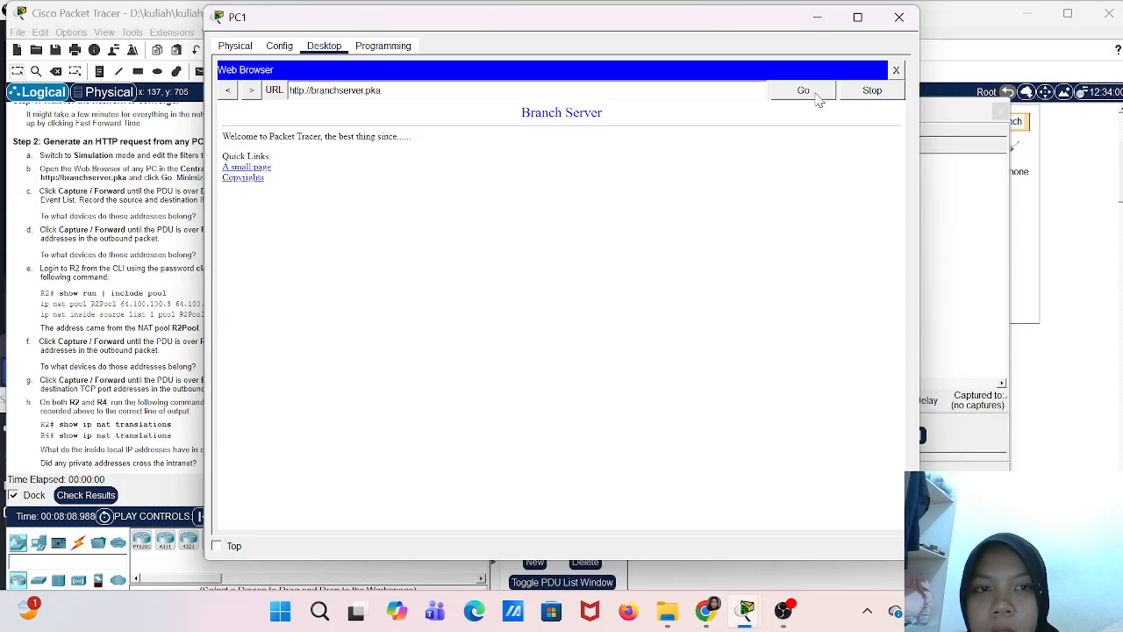
pyautogui.click(815, 93)
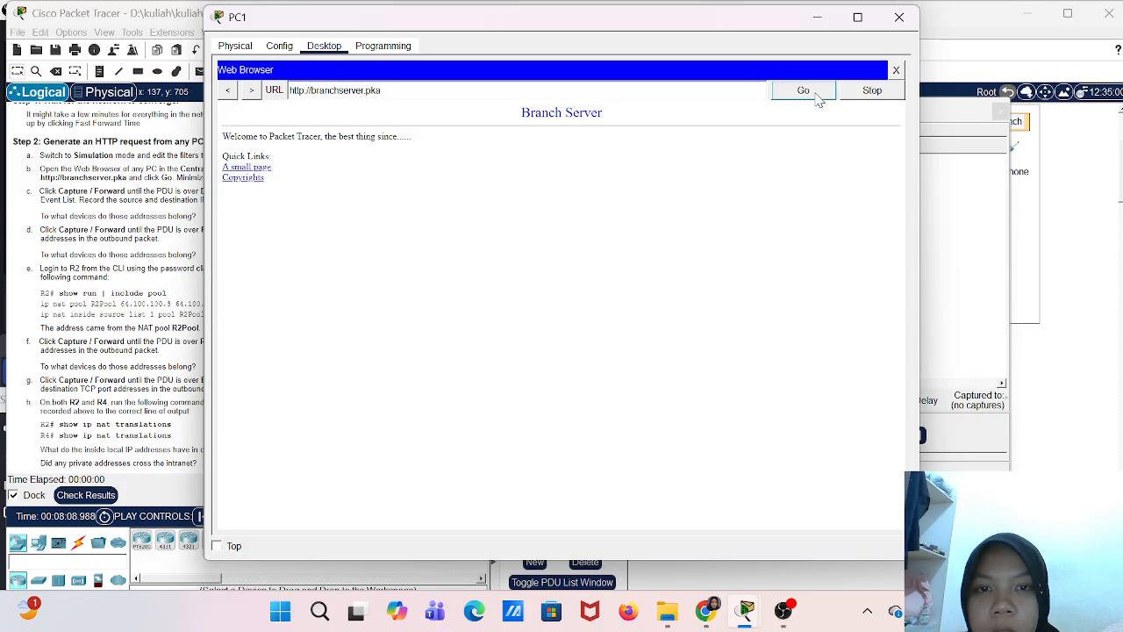
pyautogui.click(817, 17)
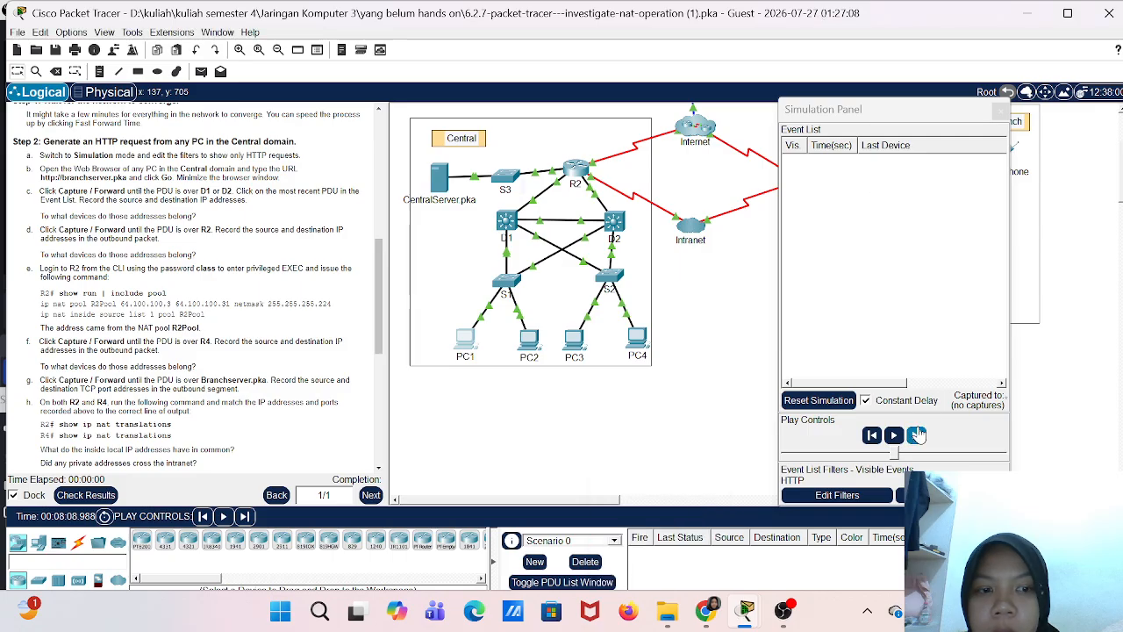
# - Advance the simulation event by event until PC1's HTTP PDU has crossed the Intranet and is over R4
pyautogui.click(917, 437)
pyautogui.click(917, 437)
pyautogui.click(918, 437)
pyautogui.click(917, 438)
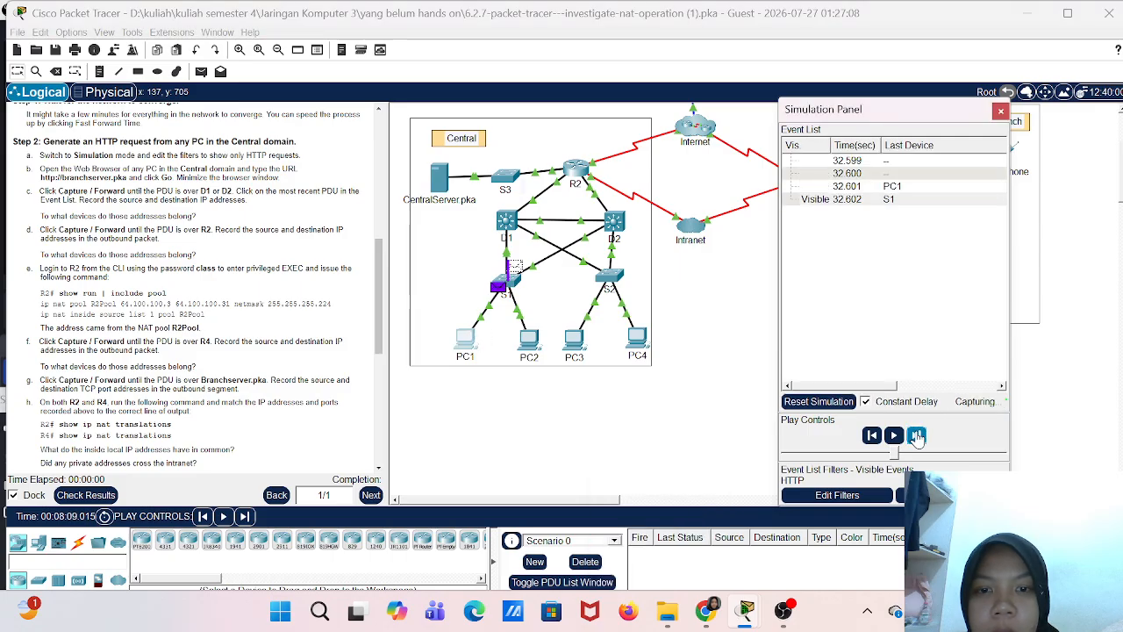
pyautogui.click(918, 437)
pyautogui.click(917, 437)
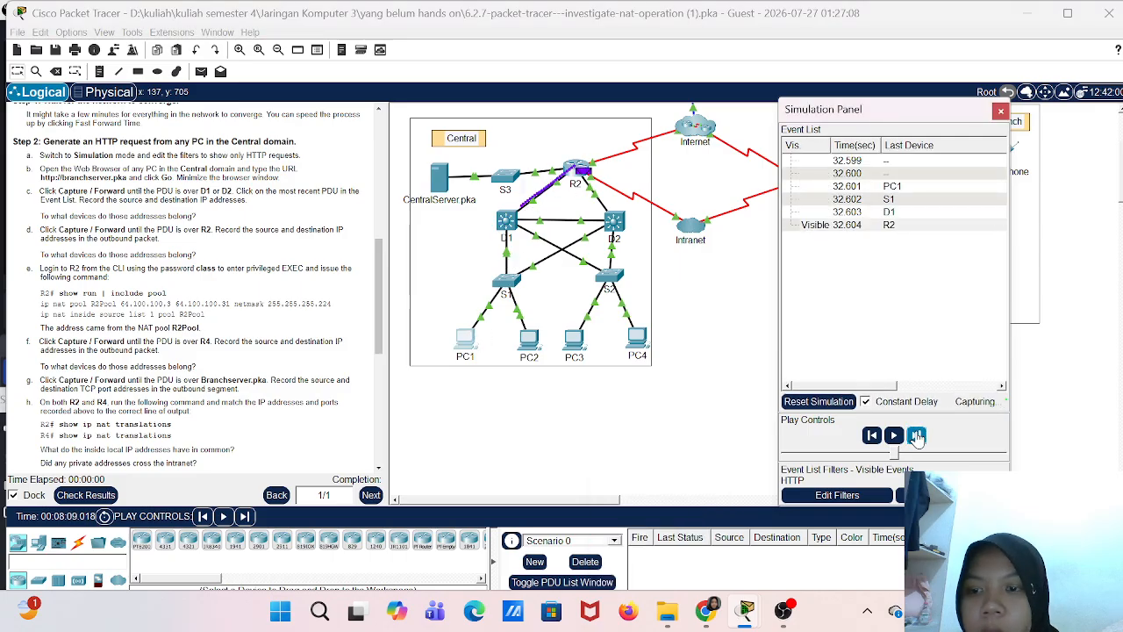
pyautogui.click(917, 437)
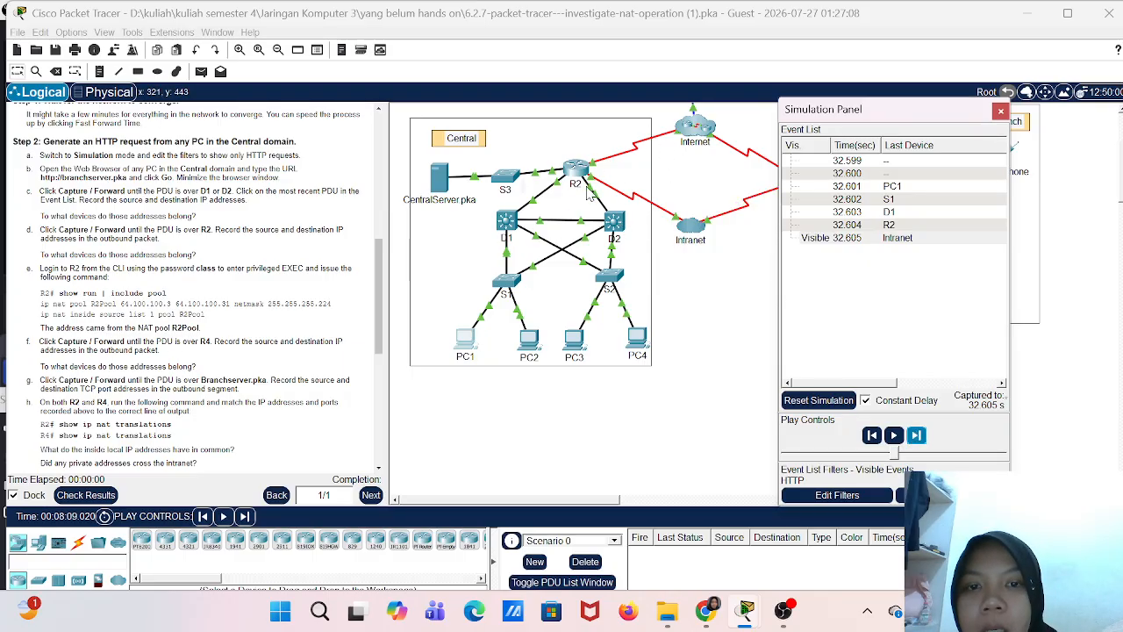
# - Move the Simulation Panel lower so that it no longer covers R4 and BranchServer.pka in the topology
pyautogui.click(755, 327)
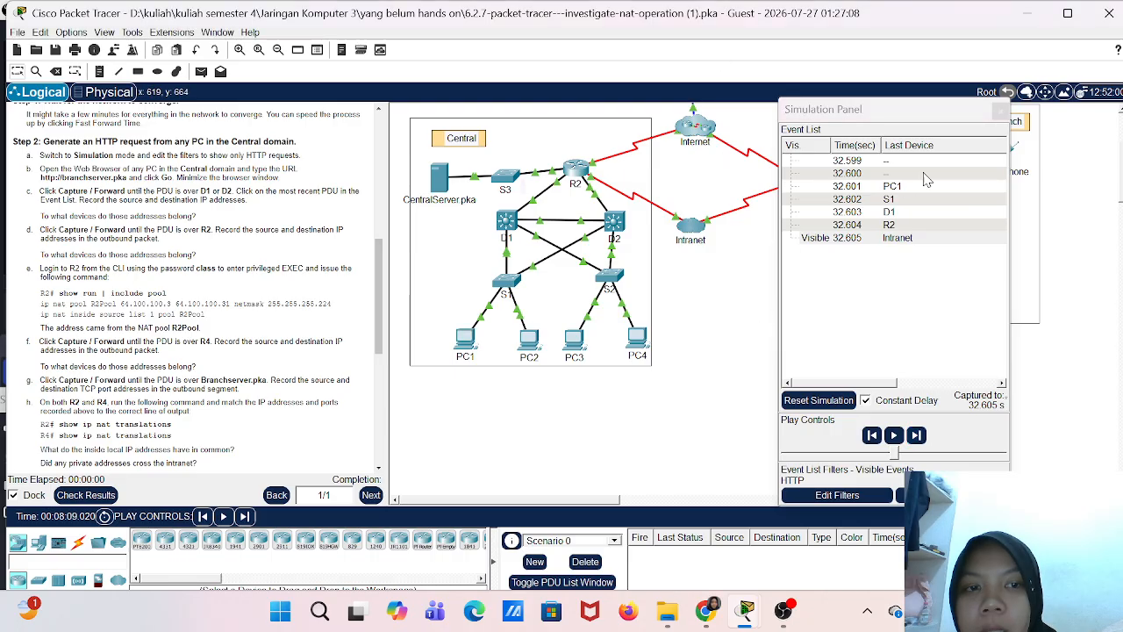
pyautogui.moveTo(945, 113); pyautogui.dragTo(1025, 222)
pyautogui.moveTo(1023, 285); pyautogui.dragTo(1018, 286)
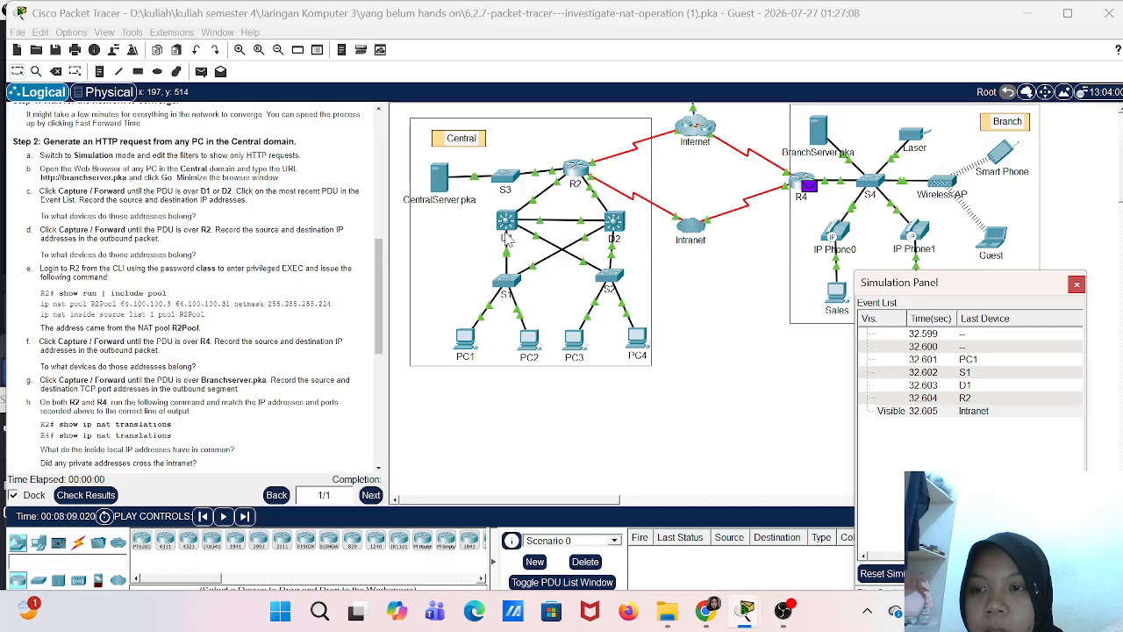
# - Reopen R2's CLI, run show ip nat translations to examine its NAT table, and minimise R2's window
pyautogui.click(583, 174)
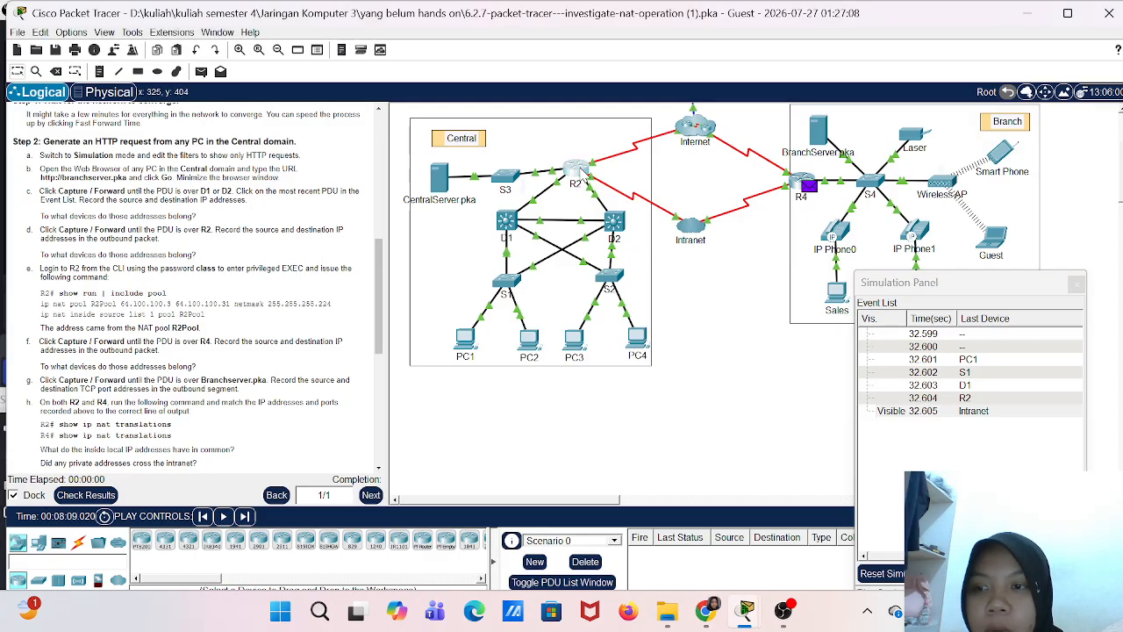
pyautogui.scroll(-8, 184, 254)
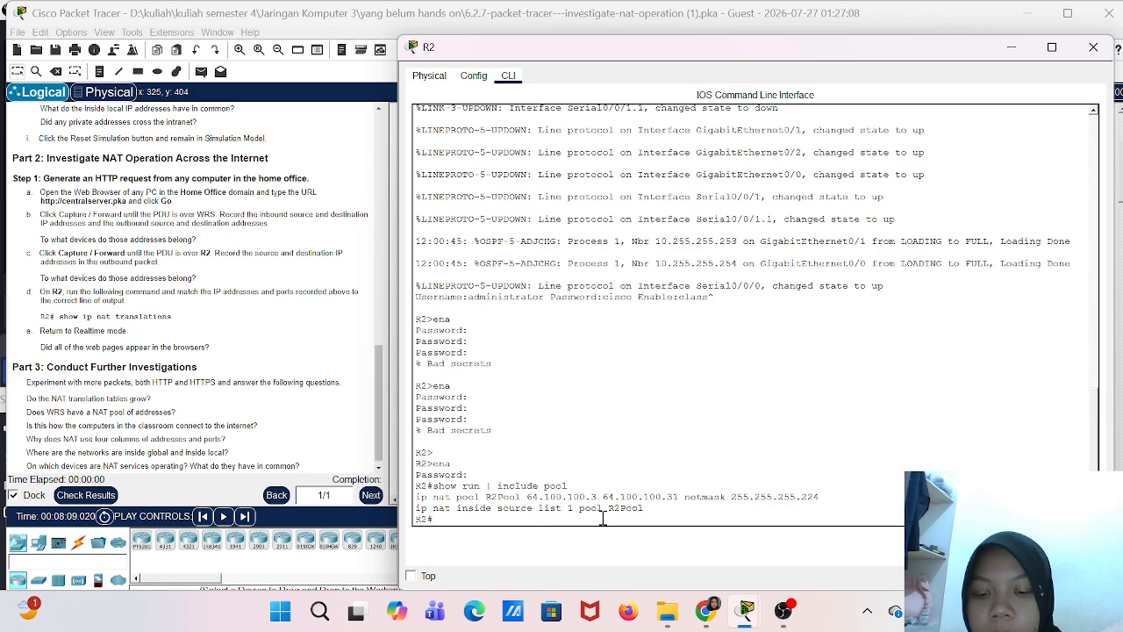
pyautogui.write('show')
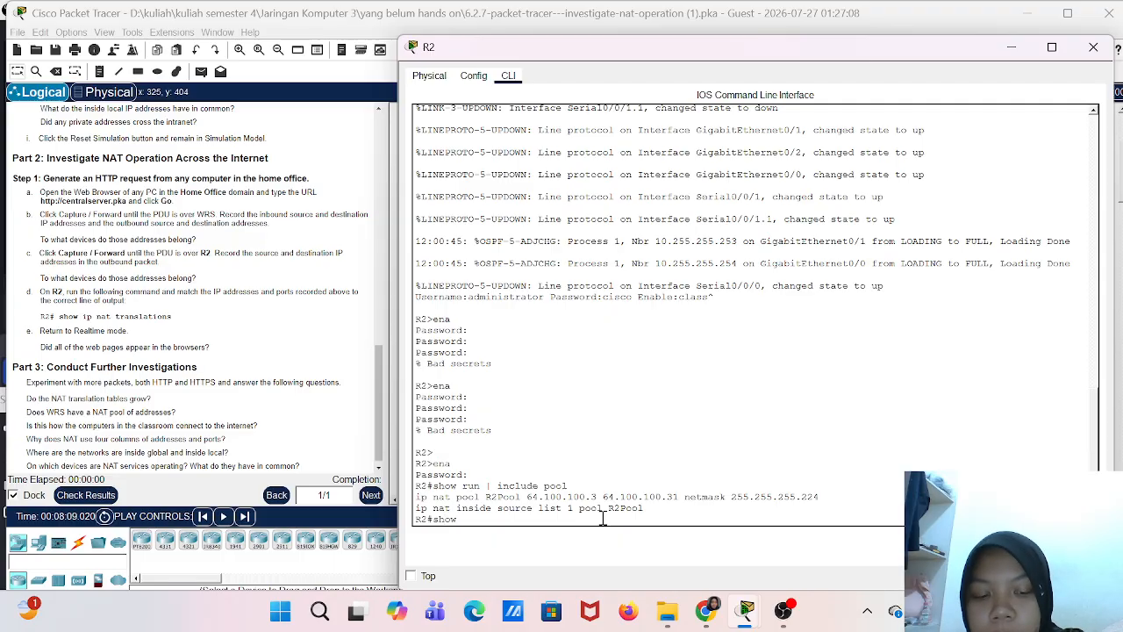
pyautogui.write(' ip nat')
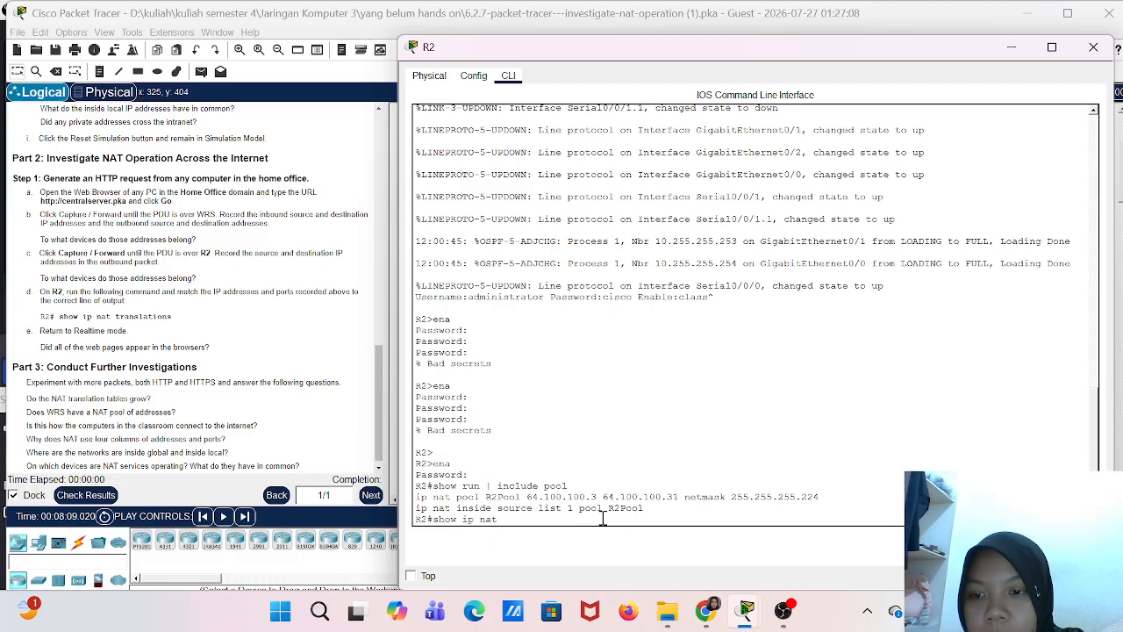
pyautogui.write(' trans')
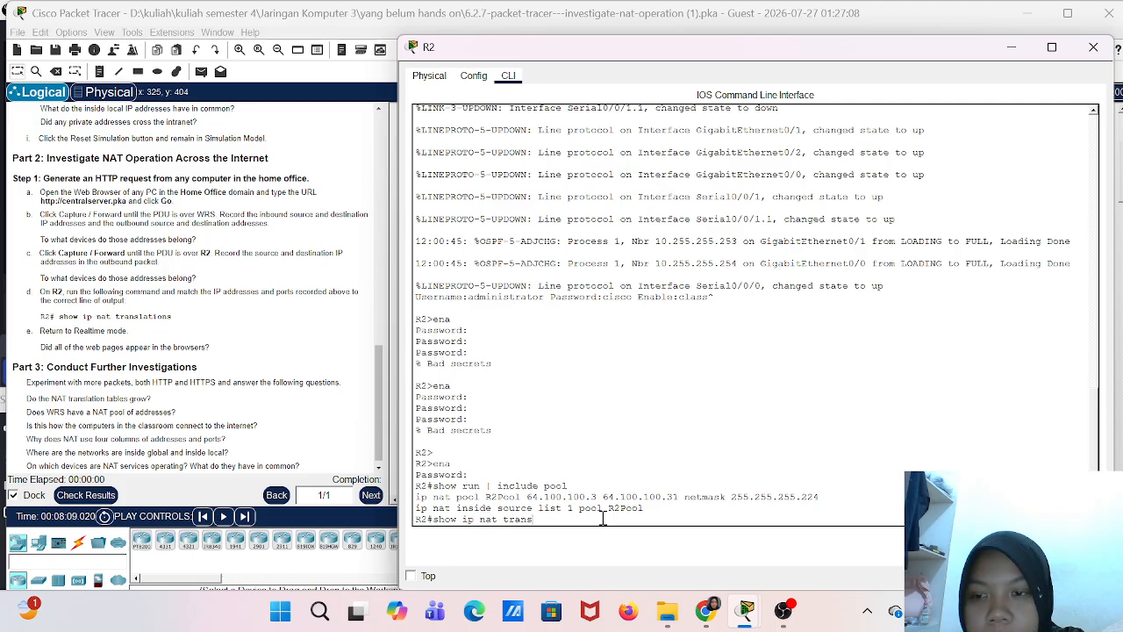
pyautogui.write('lati')
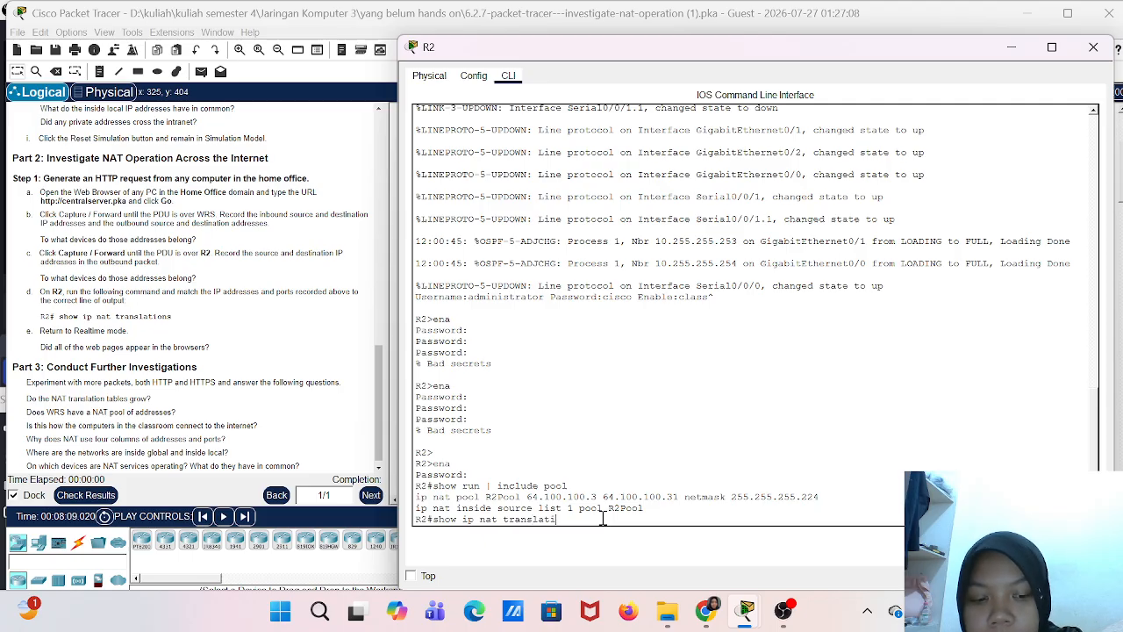
pyautogui.write('ons')
pyautogui.press('Return')
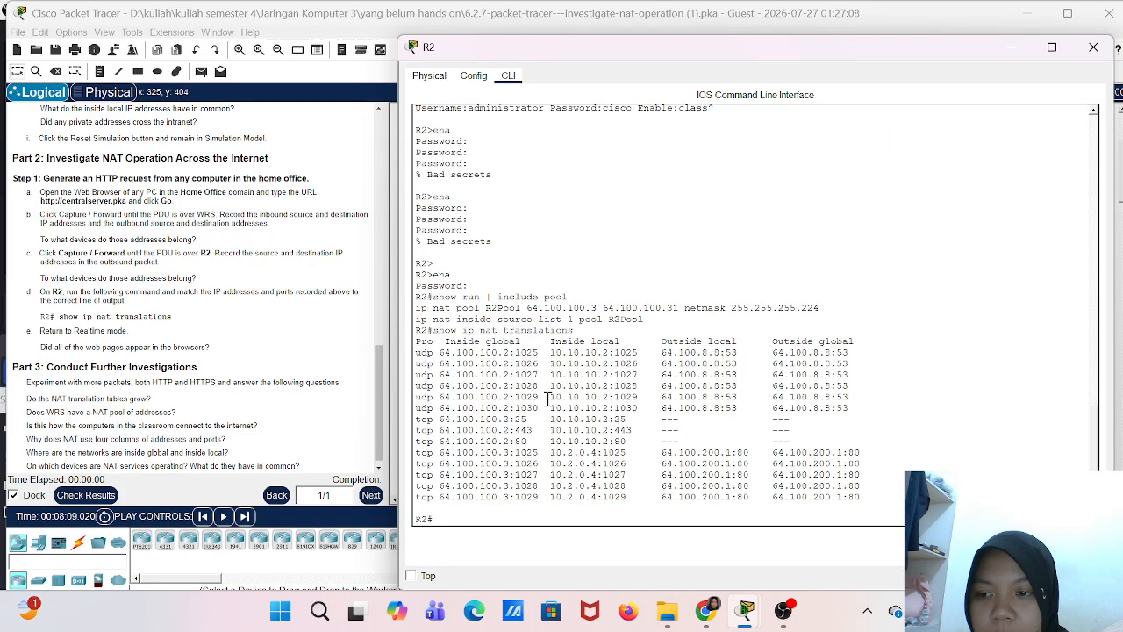
pyautogui.click(1011, 47)
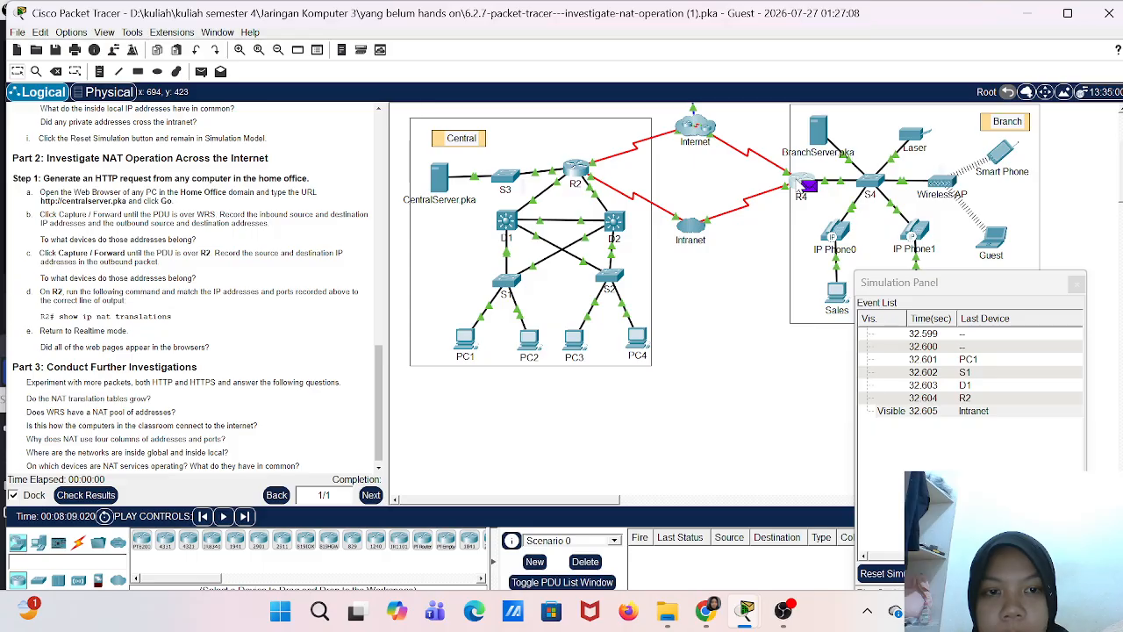
# - Open R4's CLI beside the instructions and enter privileged EXEC mode with ena, supplying the enable password
pyautogui.click(798, 183)
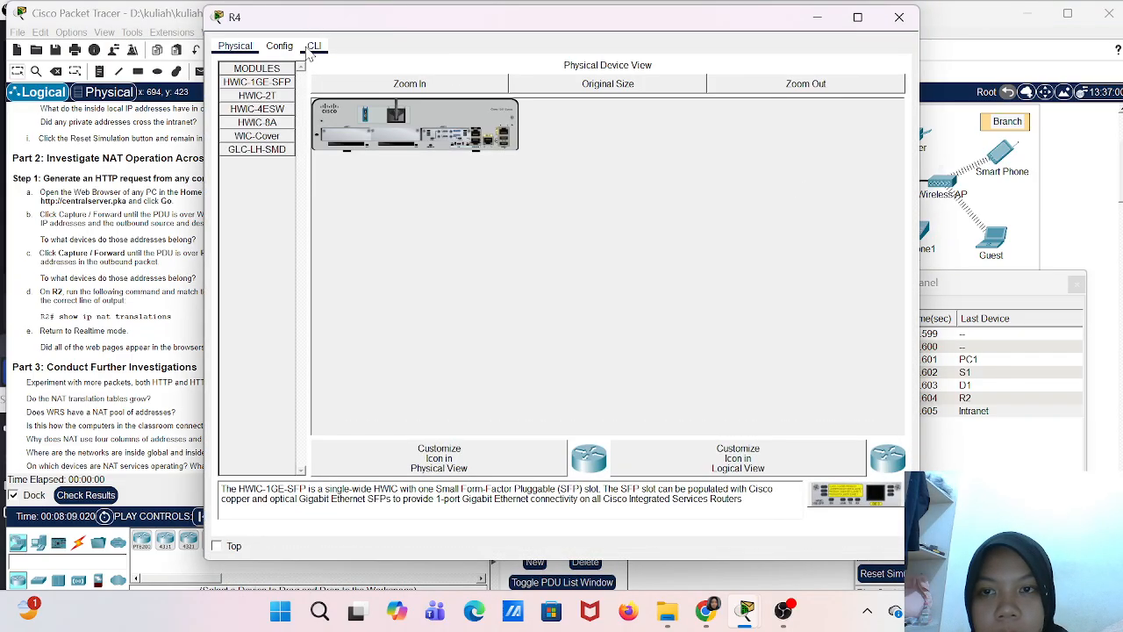
pyautogui.click(313, 48)
pyautogui.click(521, 313)
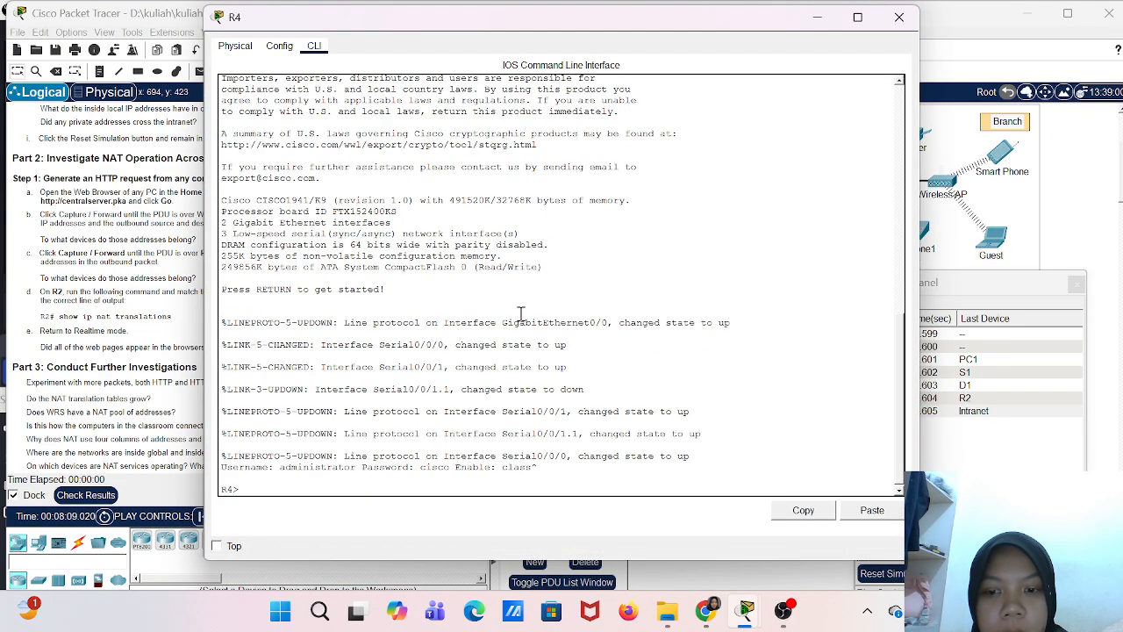
pyautogui.press('Return')
pyautogui.moveTo(537, 29); pyautogui.dragTo(694, 34)
pyautogui.write('ena')
pyautogui.press('Return')
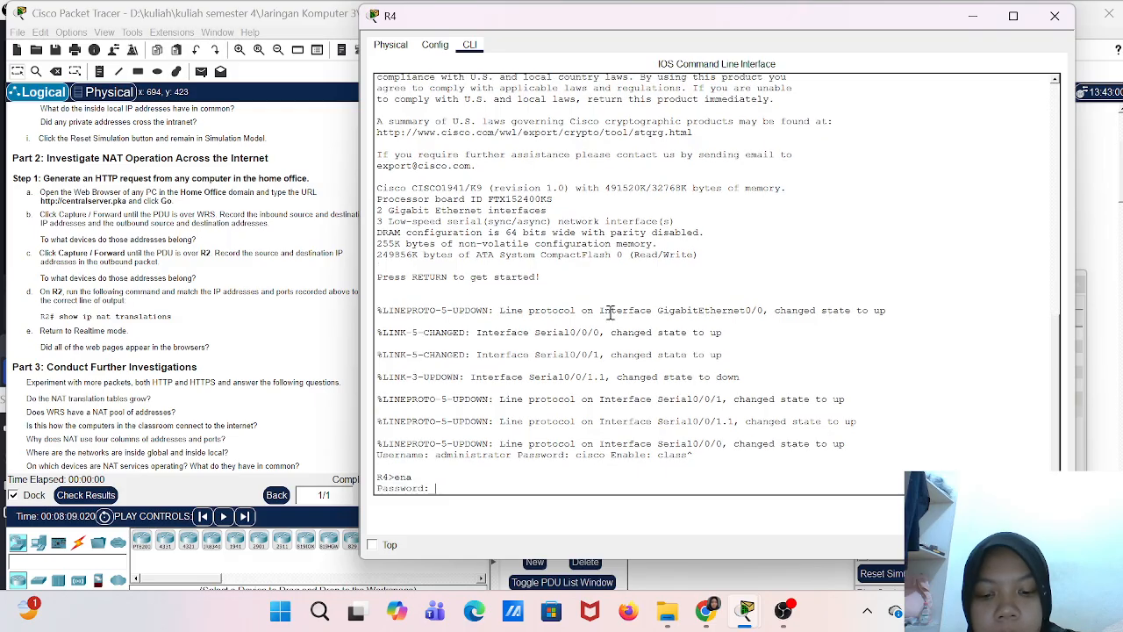
pyautogui.press('Return')
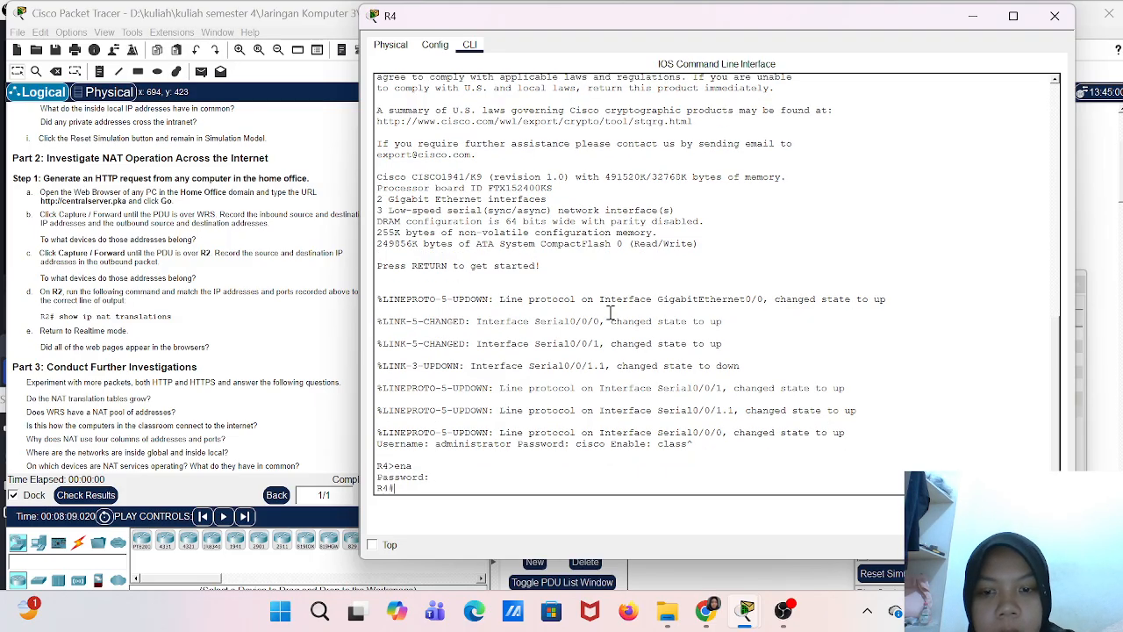
# - Run show ip nat translation in R4's privileged EXEC mode to examine its NAT table
pyautogui.write('sh')
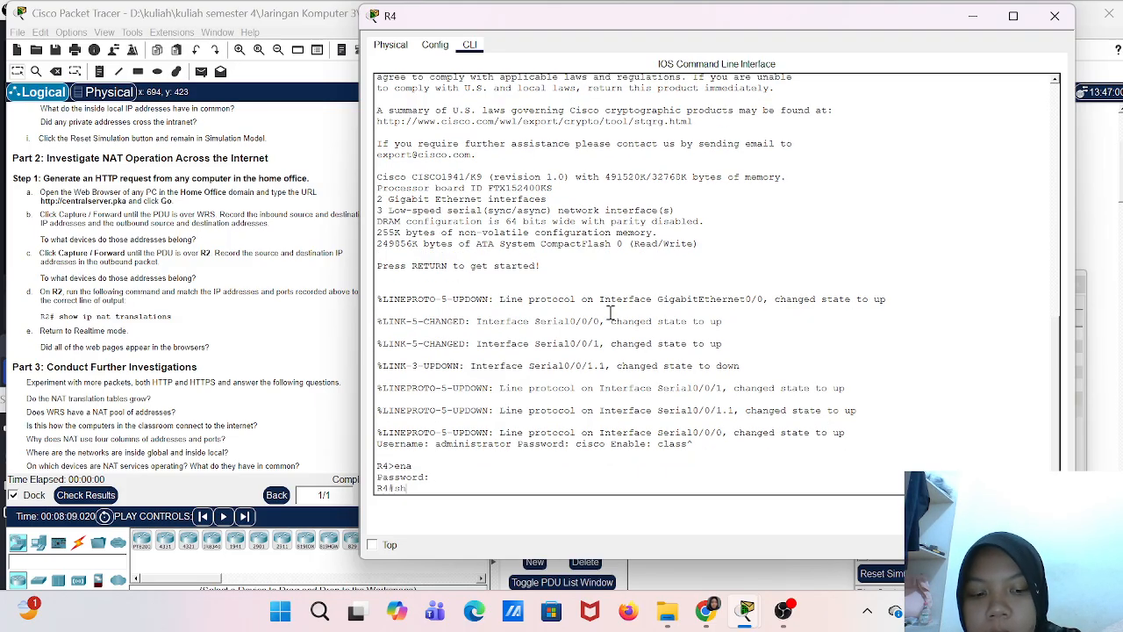
pyautogui.write('ow ip')
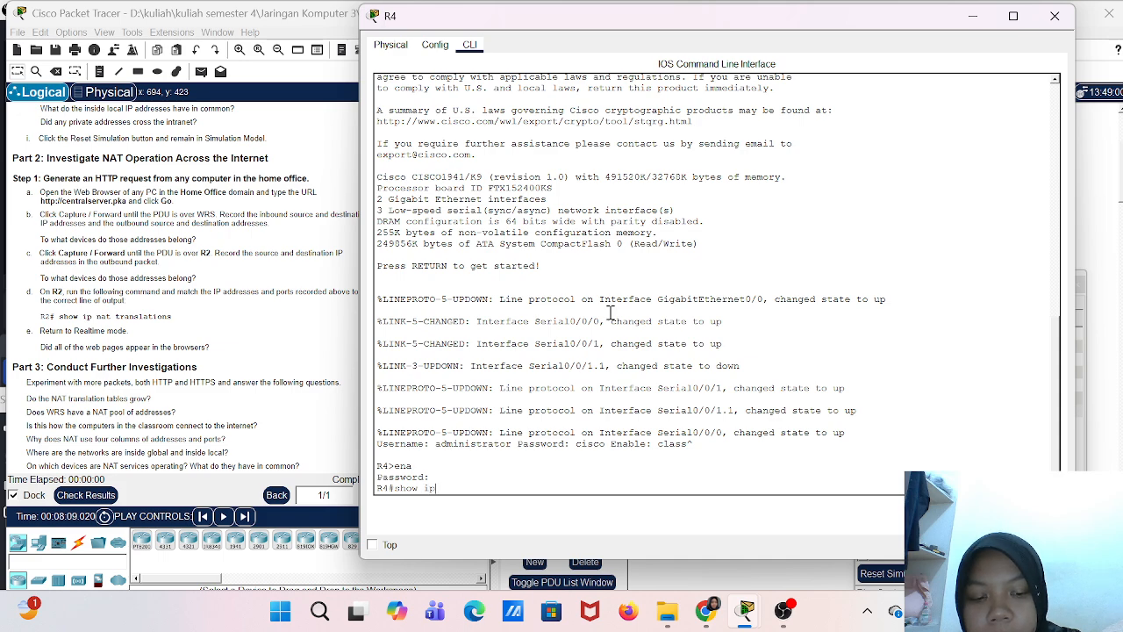
pyautogui.write(' nat tra')
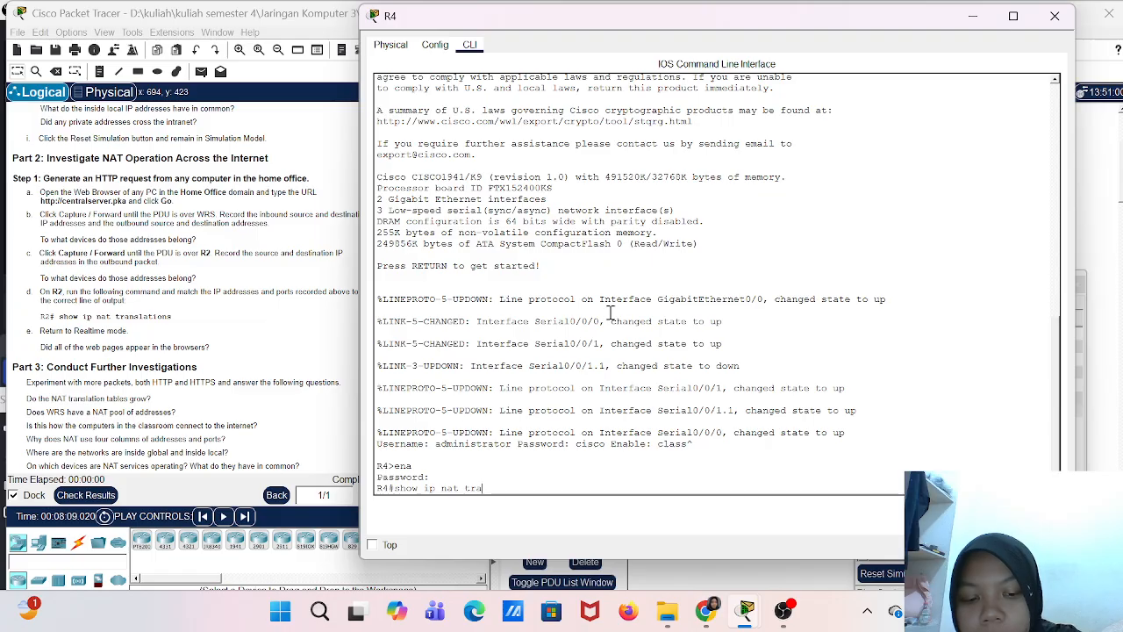
pyautogui.write('nslation')
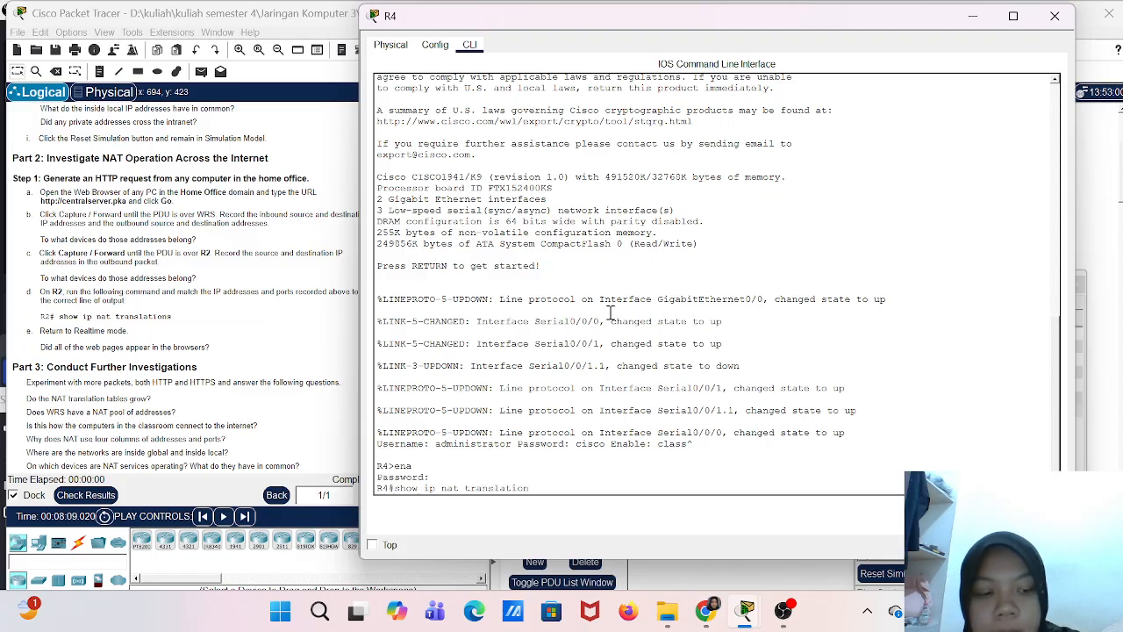
pyautogui.press('Return')
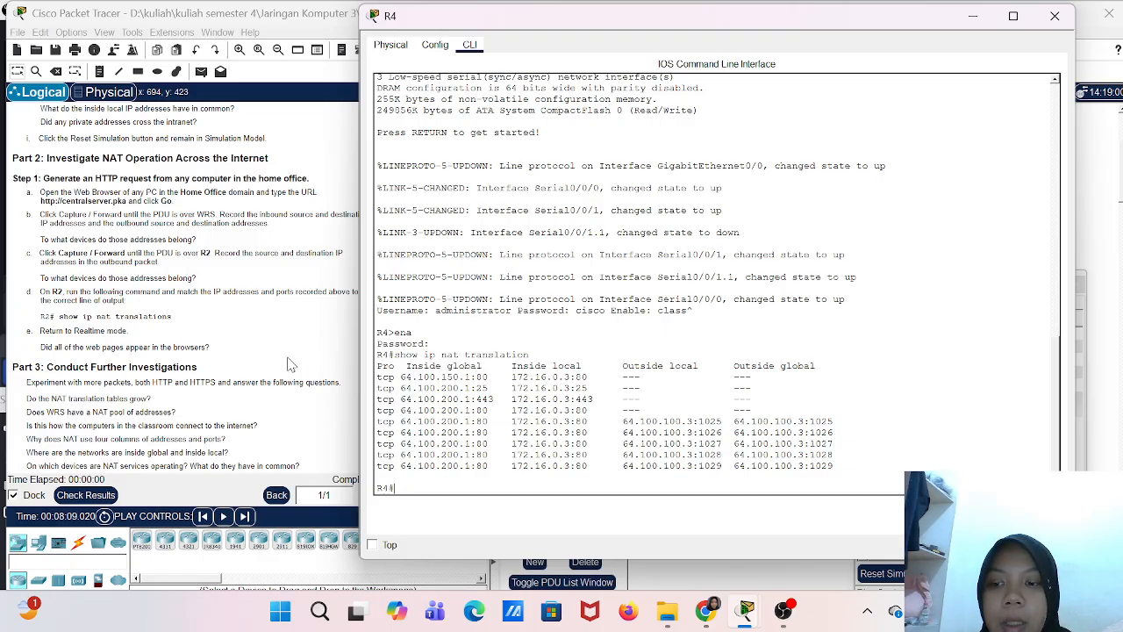
# - Minimise R4's window and reset the simulation, raising the Simulation Panel so that its controls are reachable
pyautogui.scroll(-1, 291, 364)
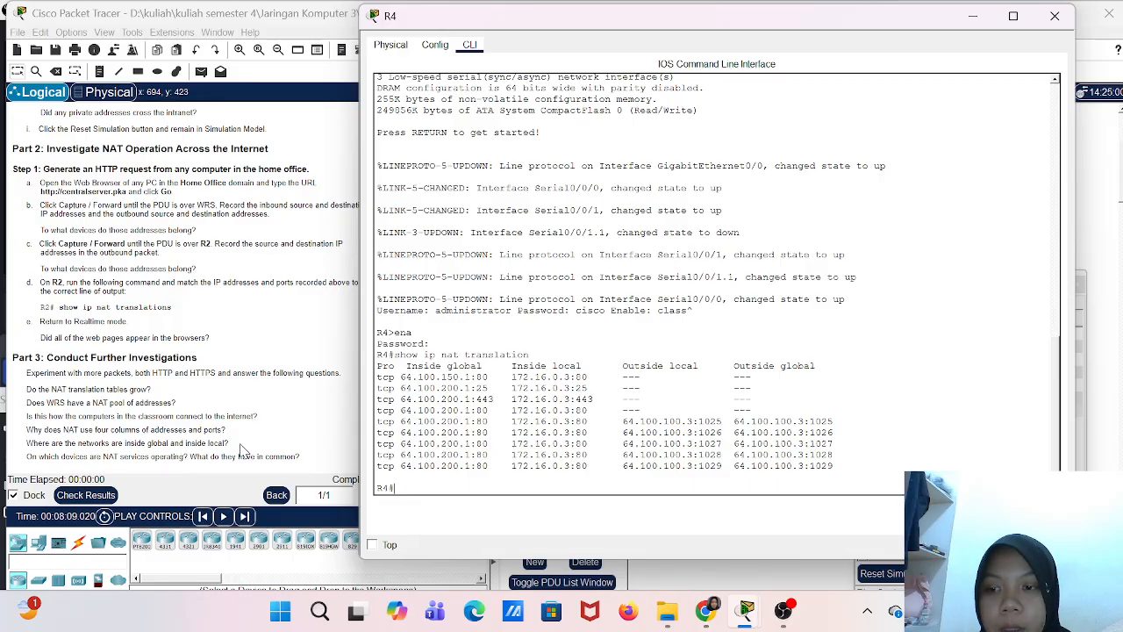
pyautogui.click(982, 21)
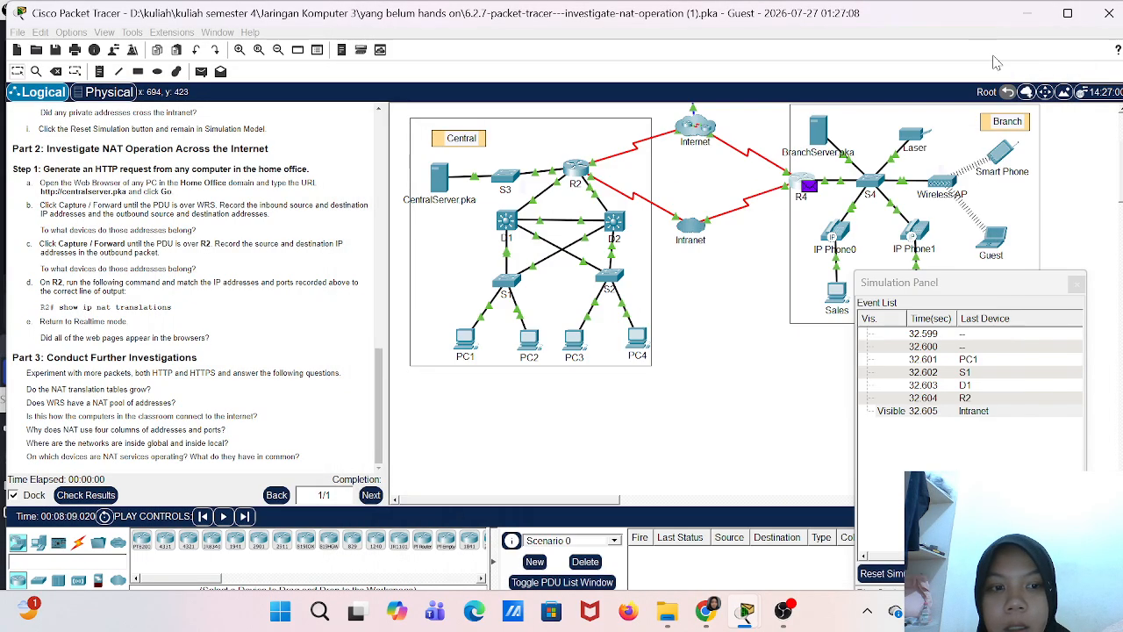
pyautogui.moveTo(1007, 293); pyautogui.dragTo(973, 112)
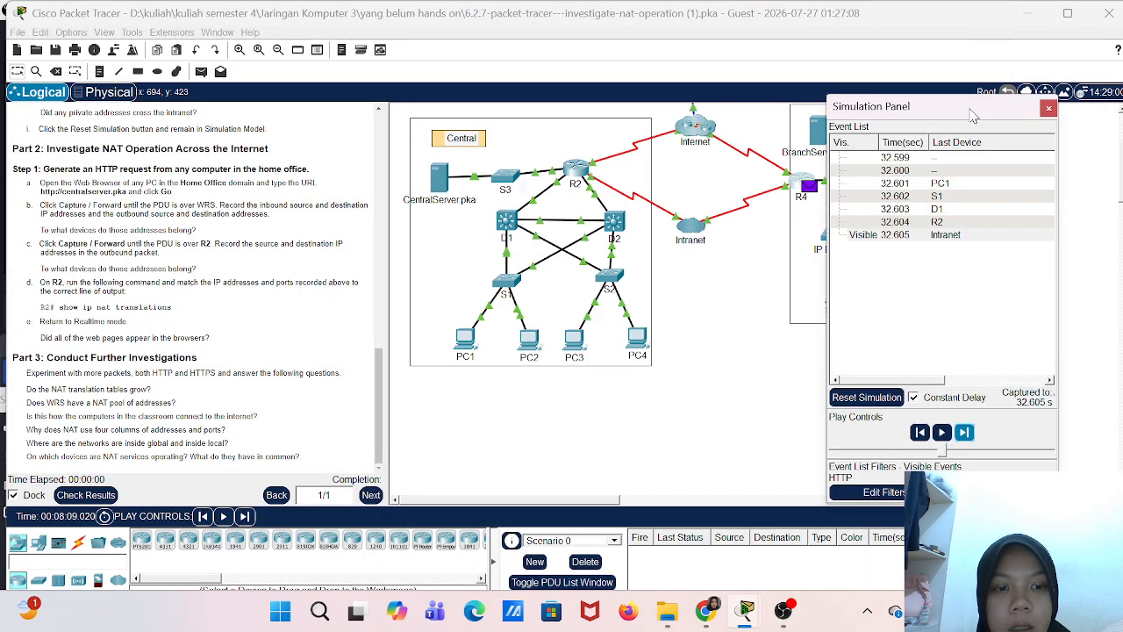
pyautogui.click(880, 397)
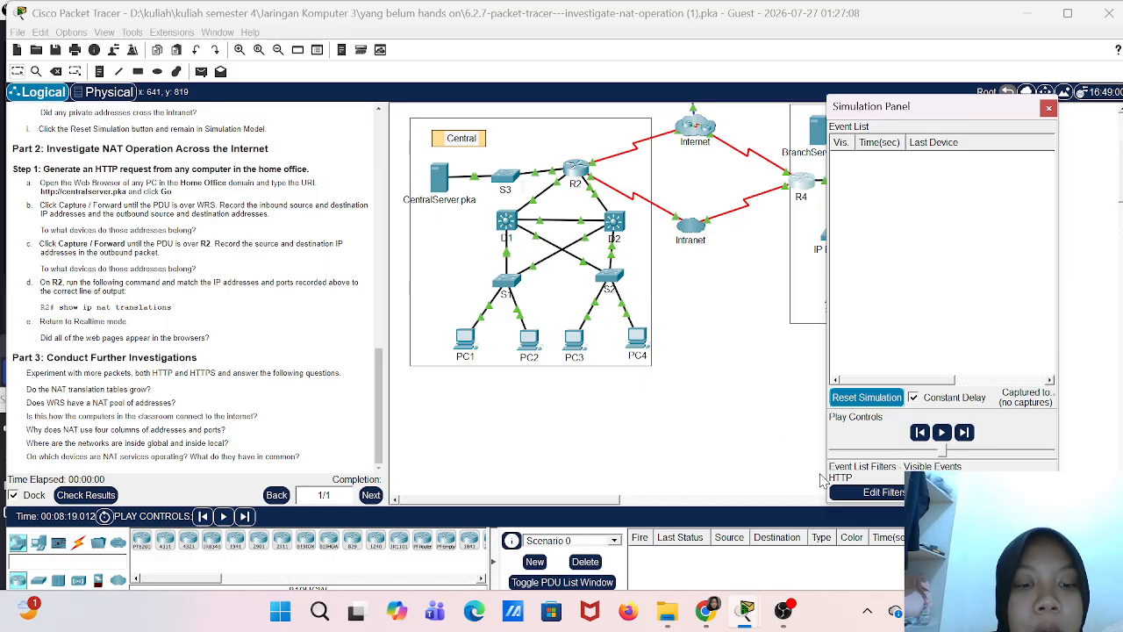
pyautogui.click(788, 623)
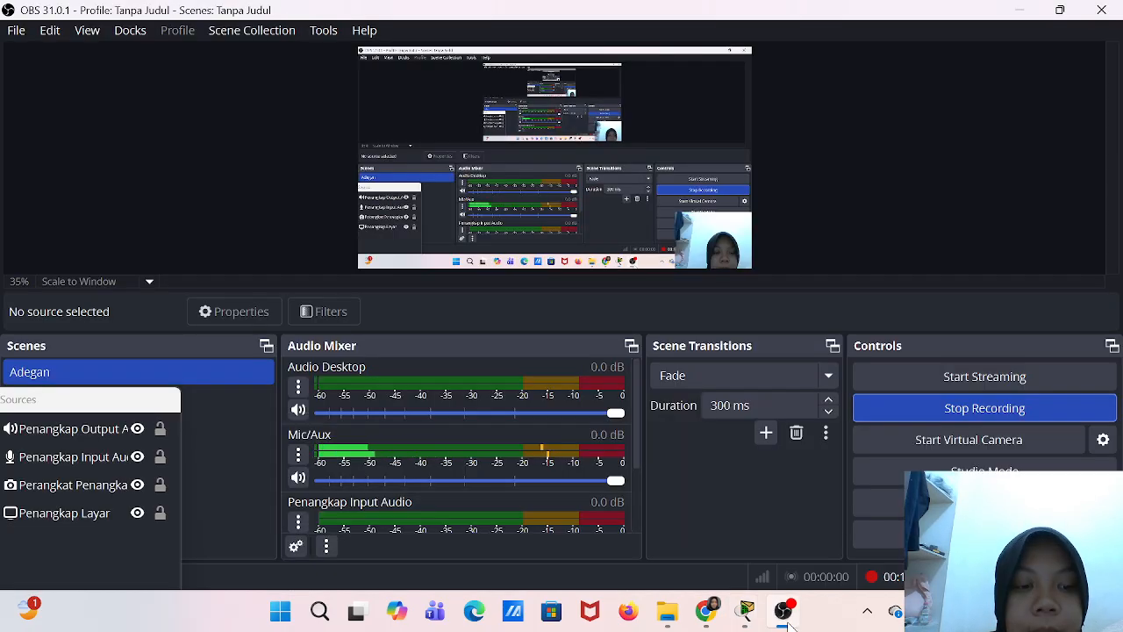